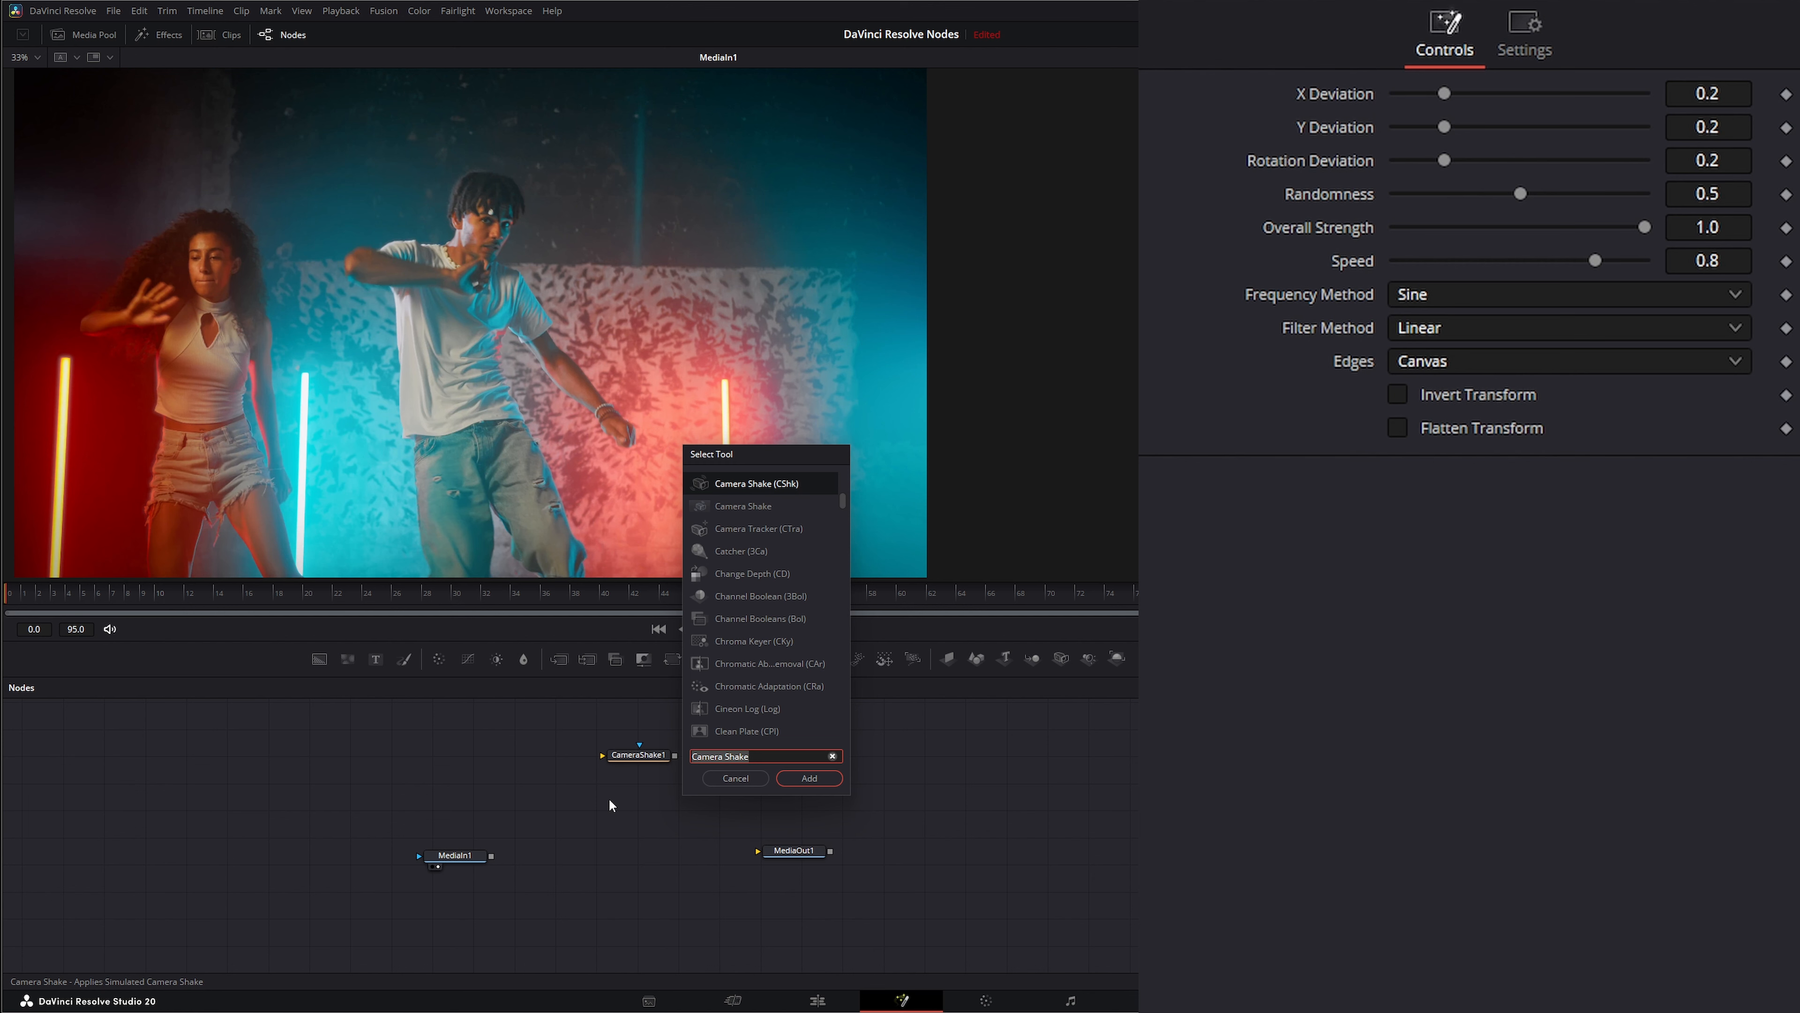
Add the plain Camera Shake tool, listed without the CShk abbreviation, and delete the CameraShake1 node
left_click(737, 503)
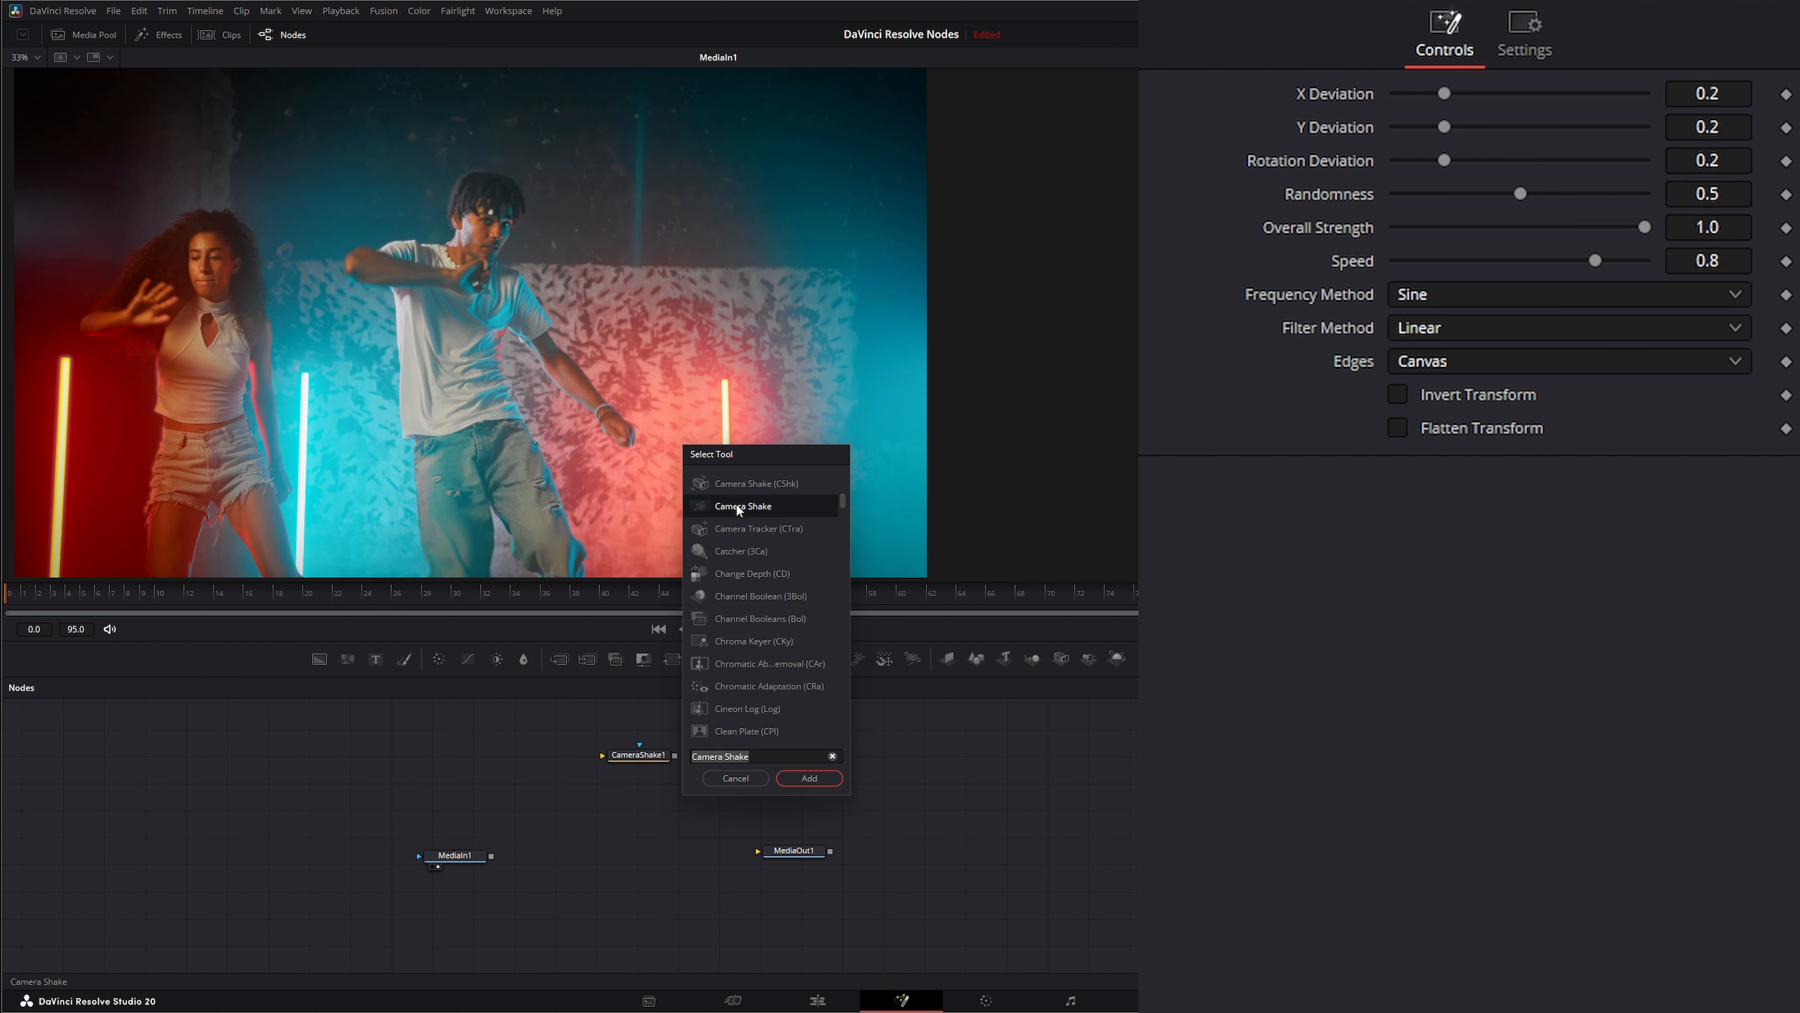
left_click(810, 778)
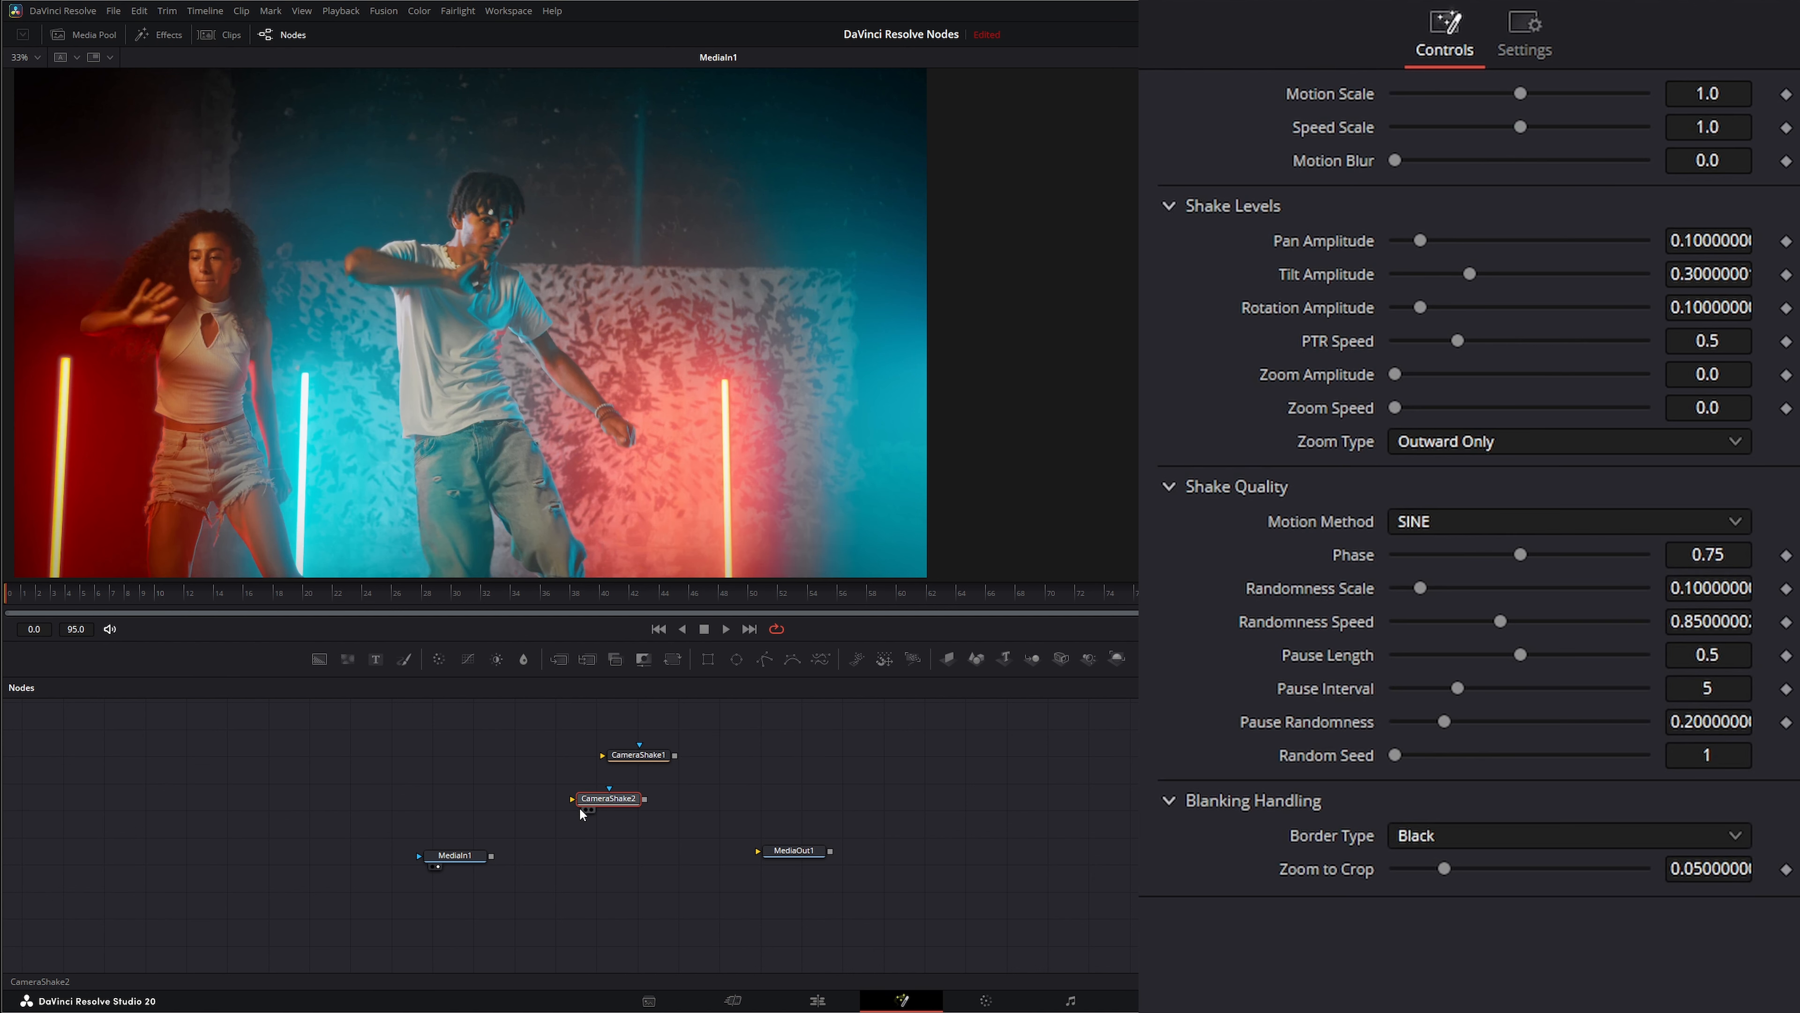
left_click_drag(567, 737, 710, 792)
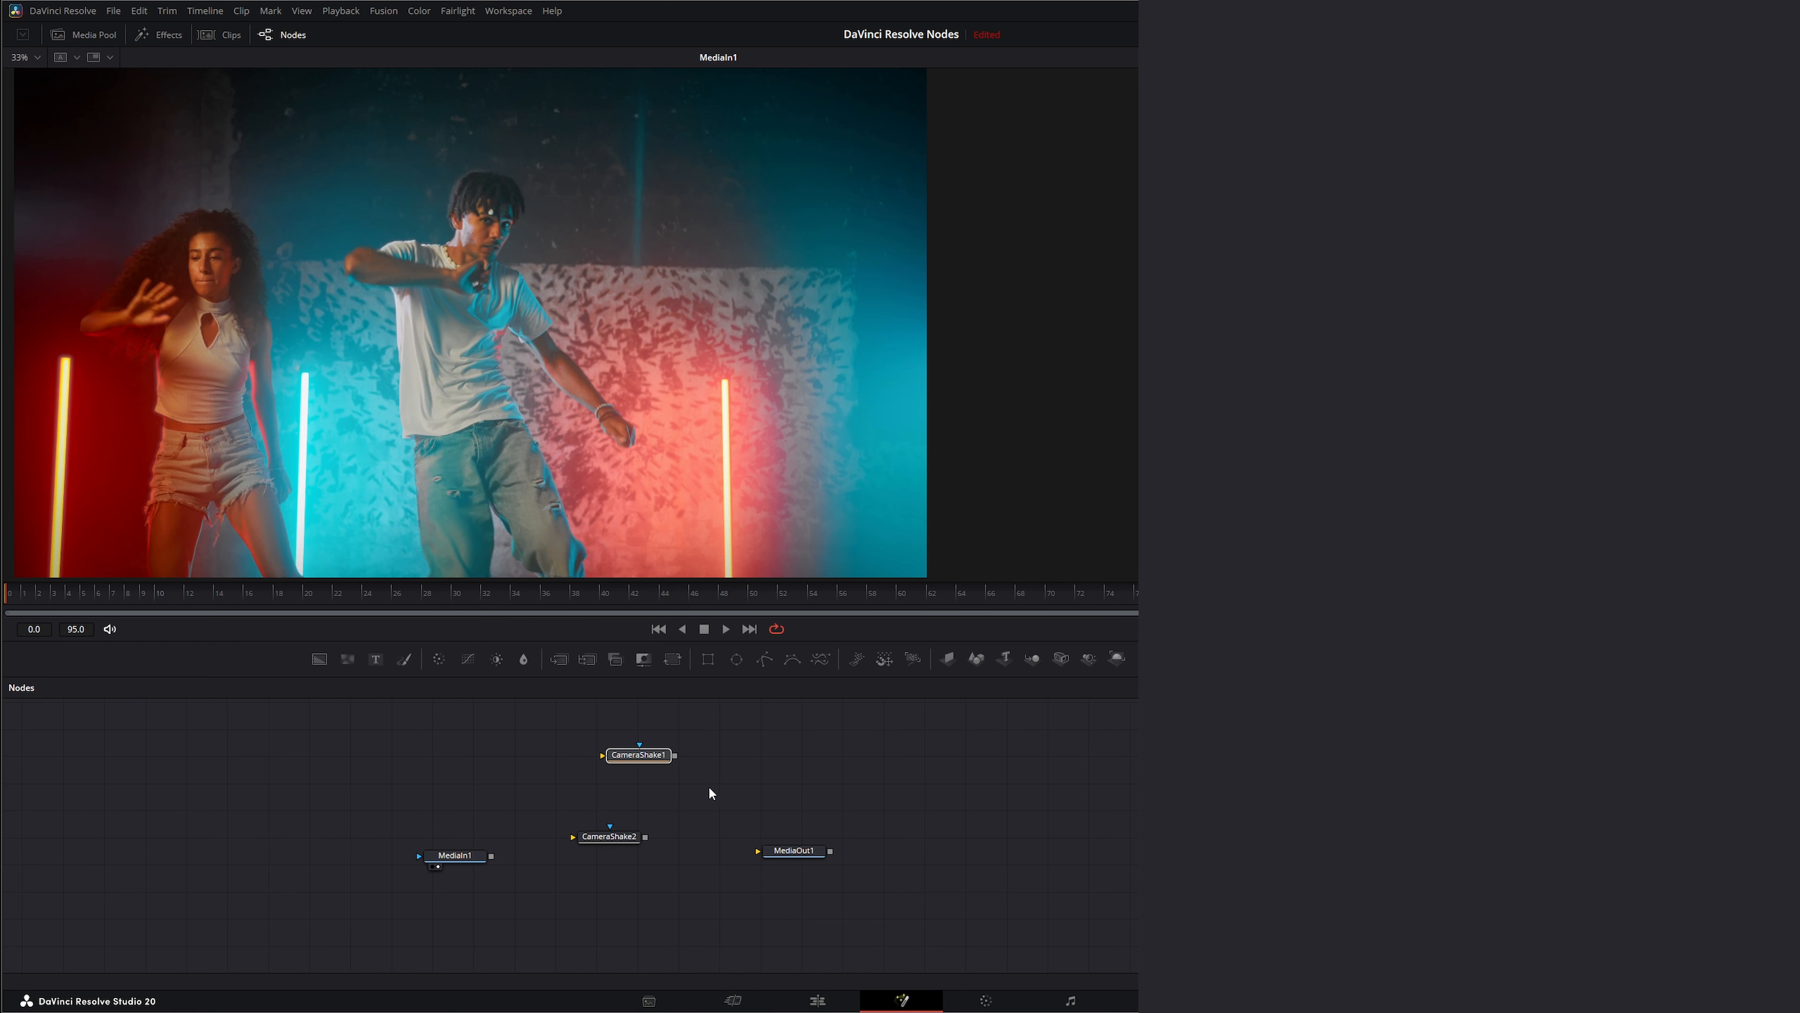
key("Delete")
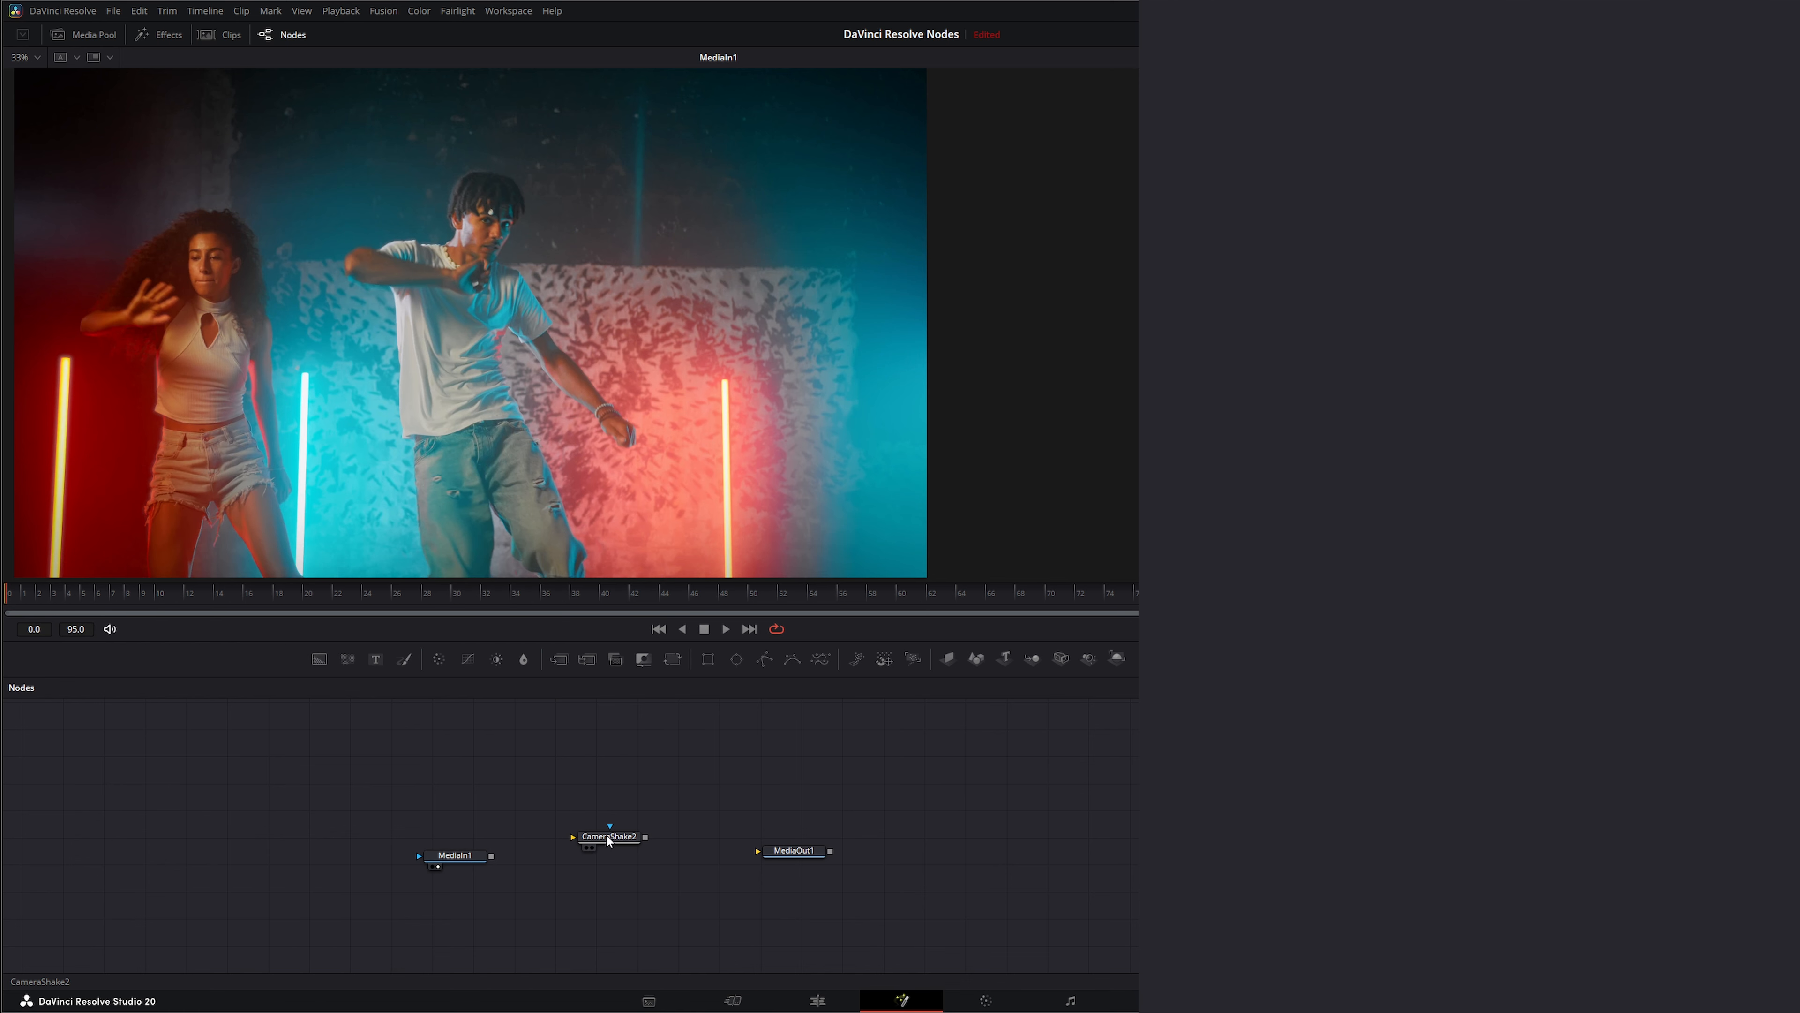
Connect MediaIn1 to CameraShake2, show the shake node in the viewer, and position it between MediaIn1 and MediaOut1
left_click(601, 854)
left_click_drag(492, 859, 595, 850)
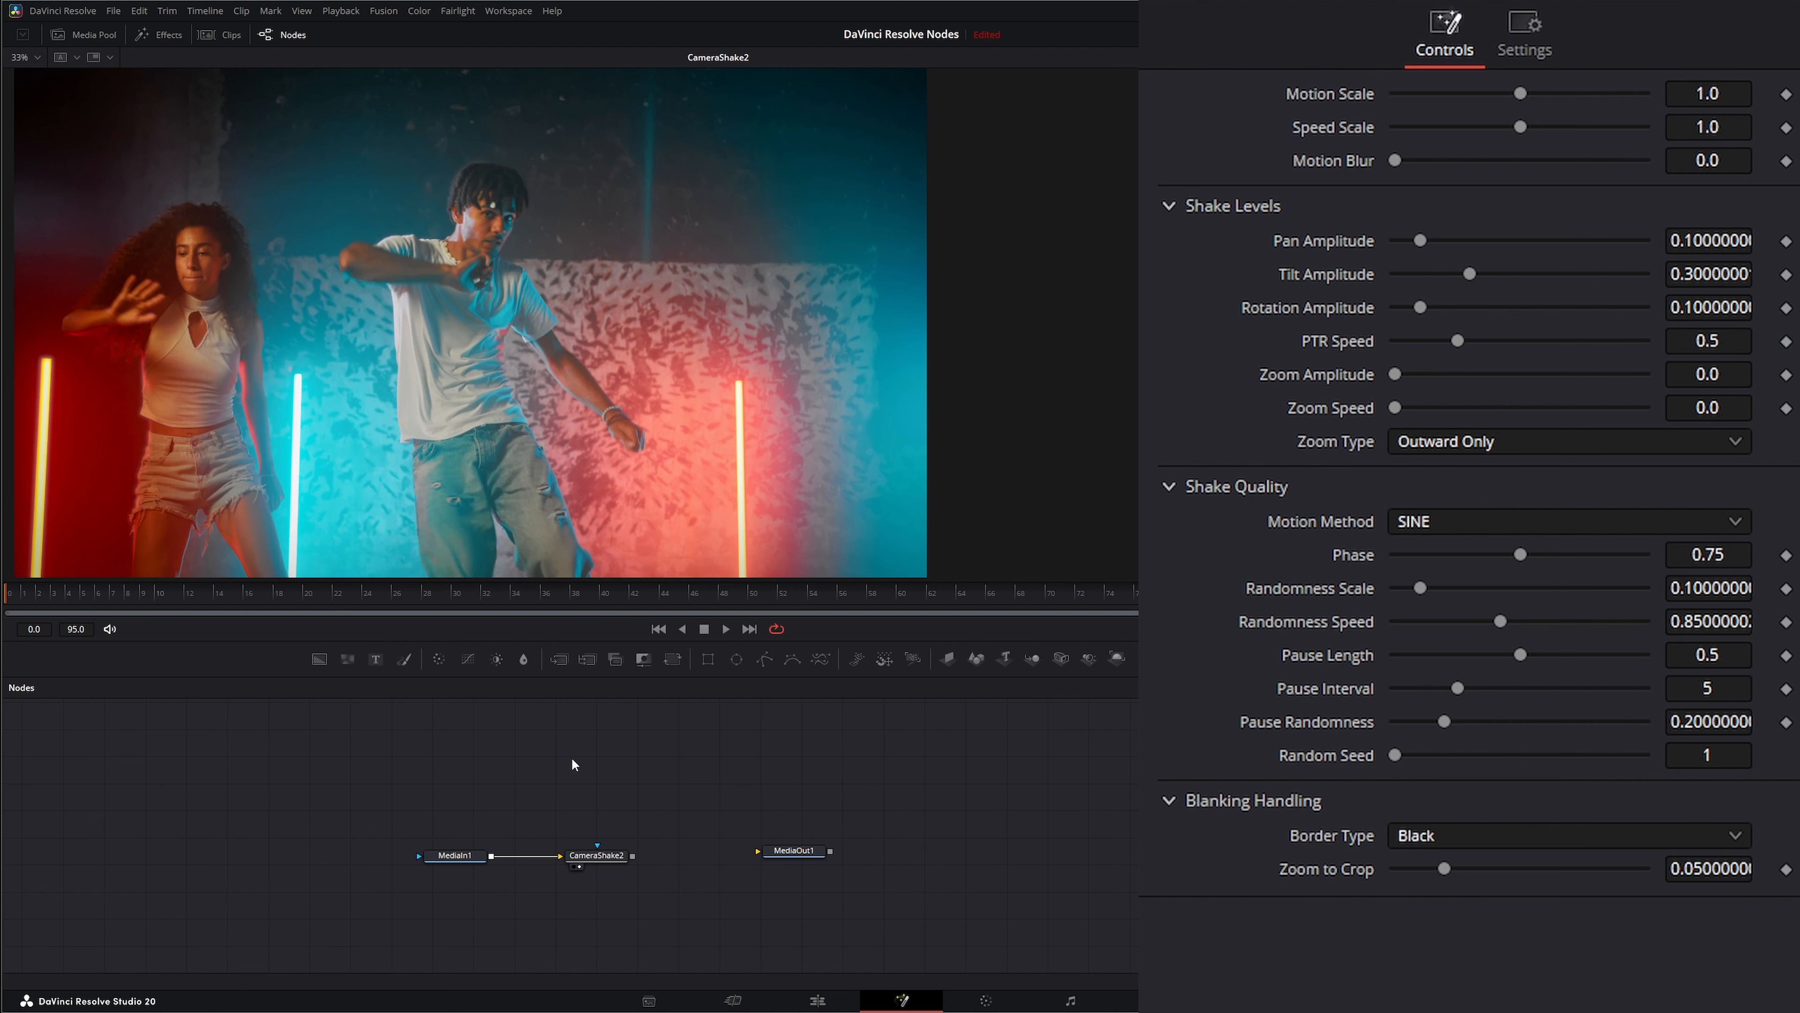
left_click_drag(550, 779, 667, 902)
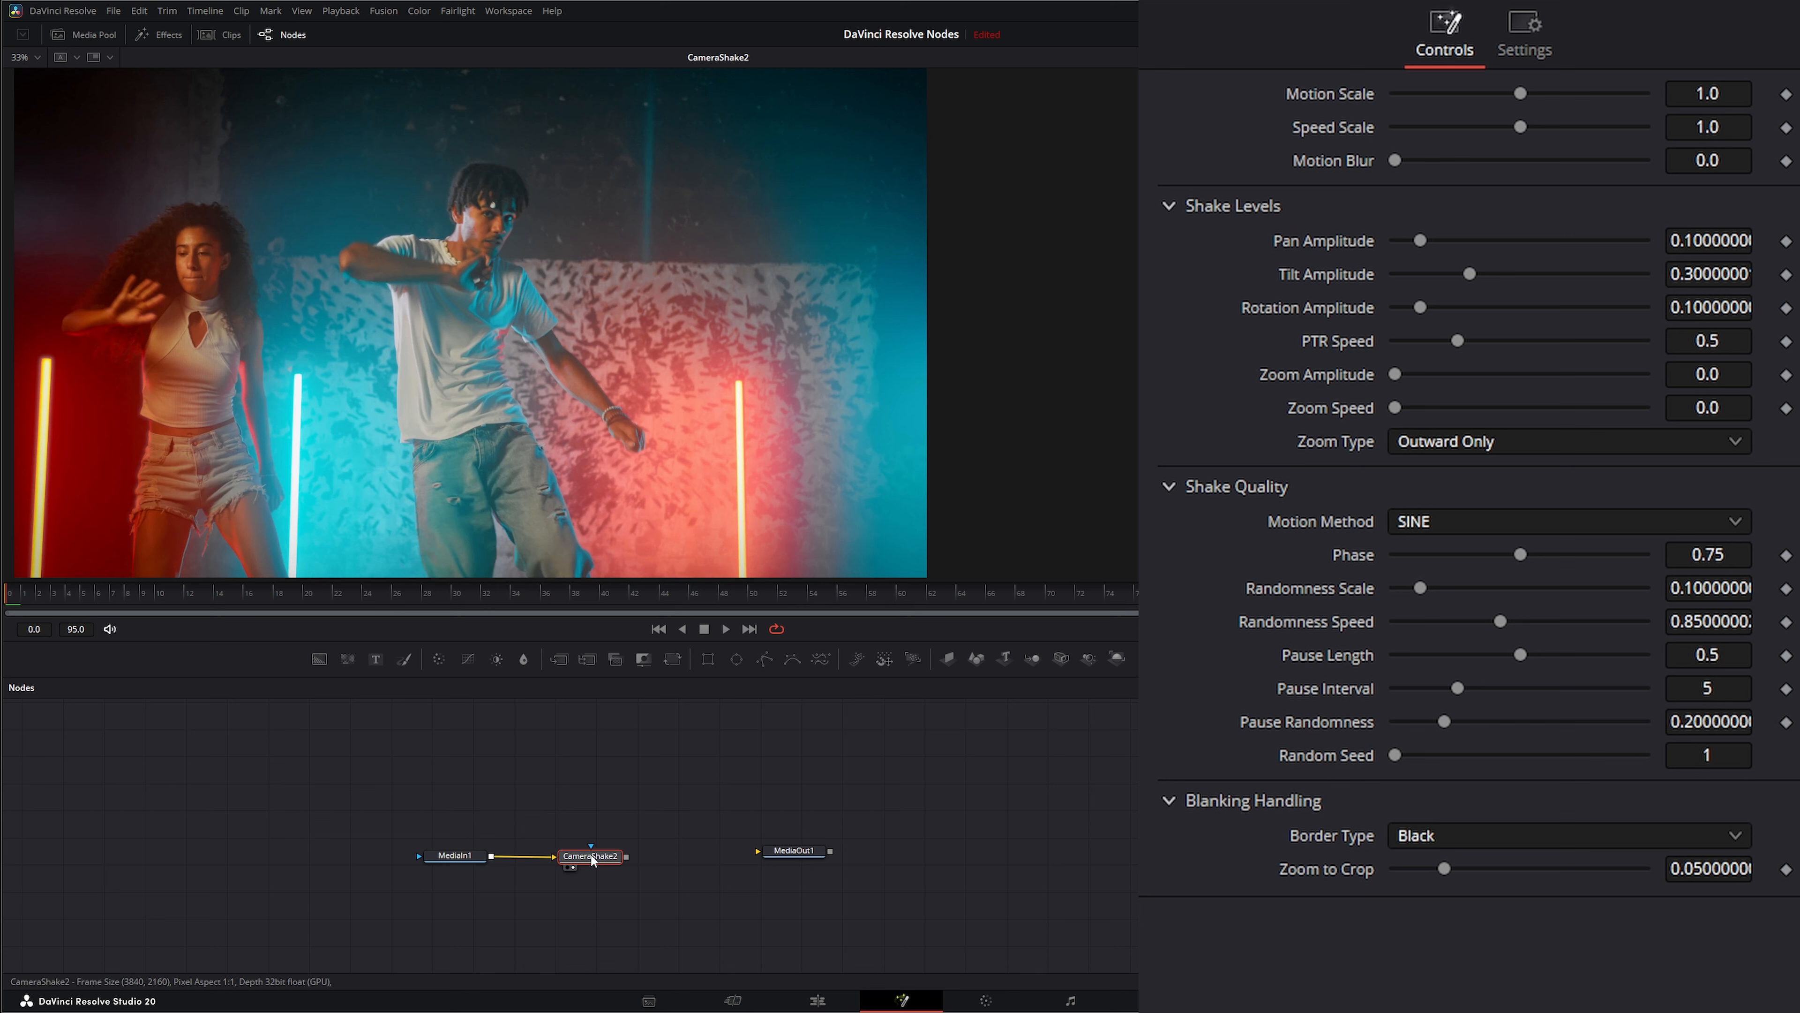
mouse_move(594, 858)
left_mouse_down()
mouse_move(600, 831)
mouse_move(589, 855)
left_mouse_up()
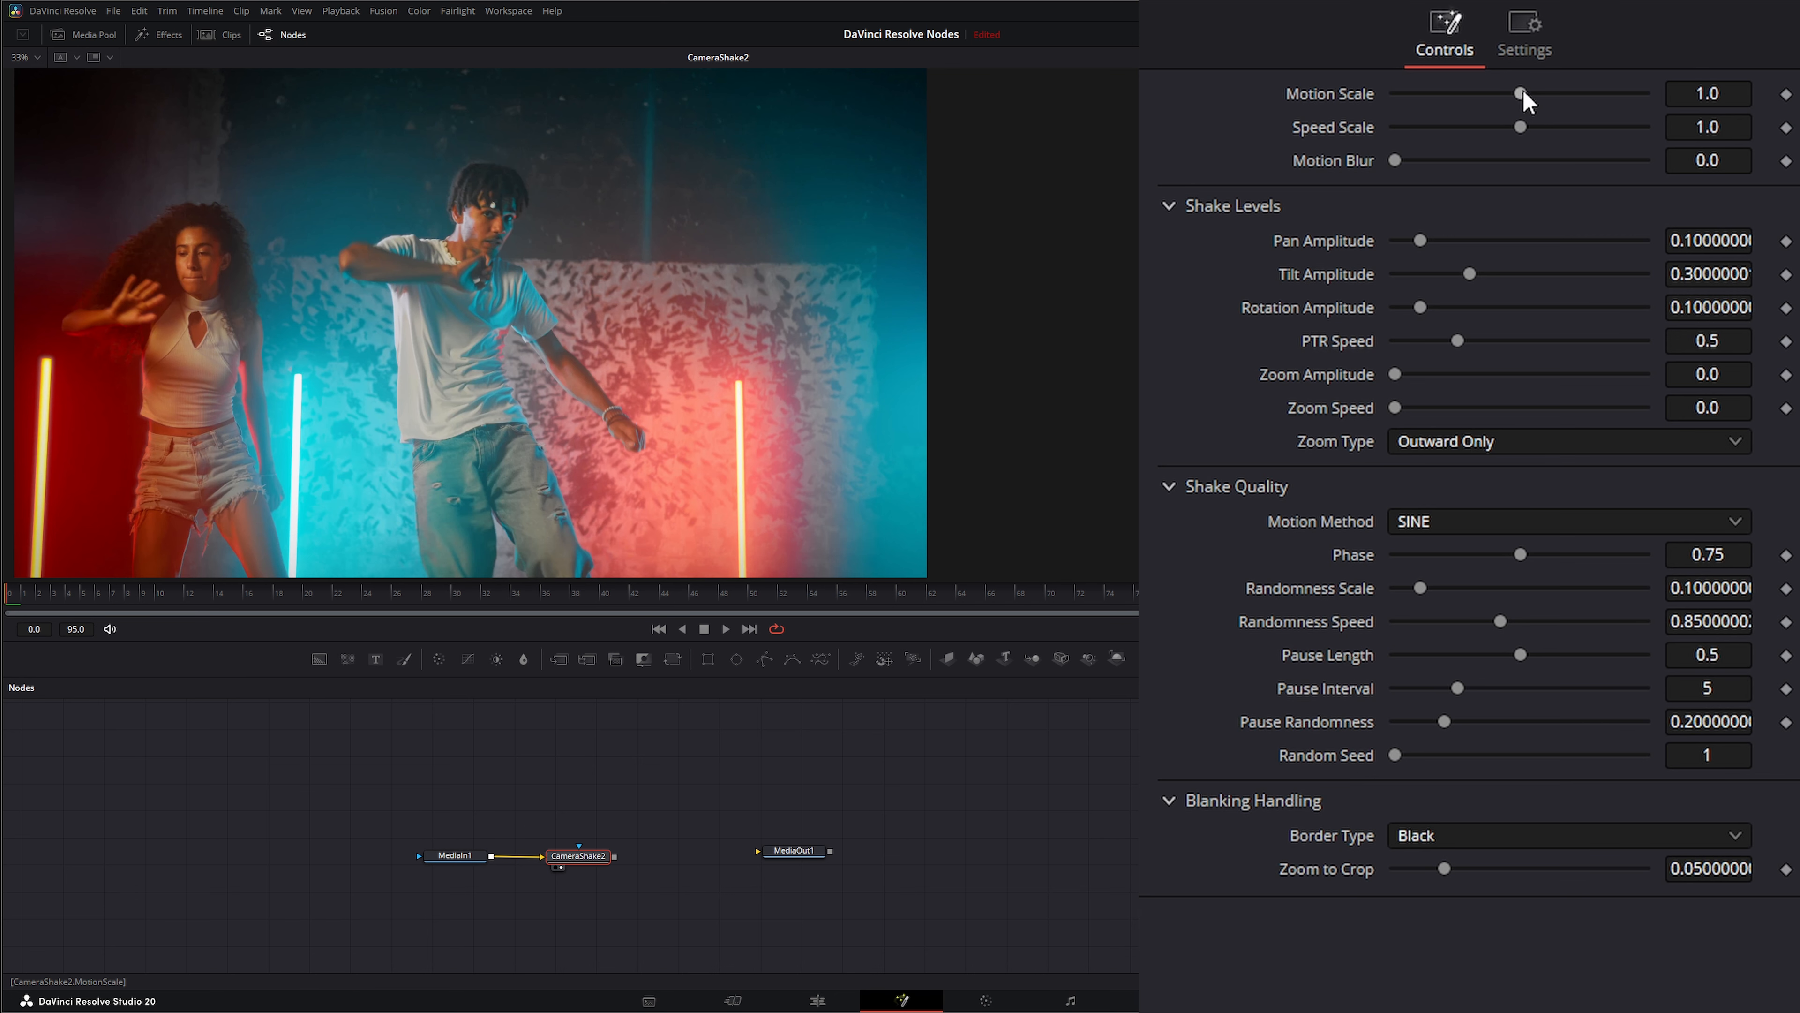
Play the clip and raise Motion Scale to about 1.465 and Speed Scale to about 1.358
mouse_move(1524, 92)
left_mouse_down()
mouse_move(1621, 92)
mouse_move(1549, 91)
left_mouse_up()
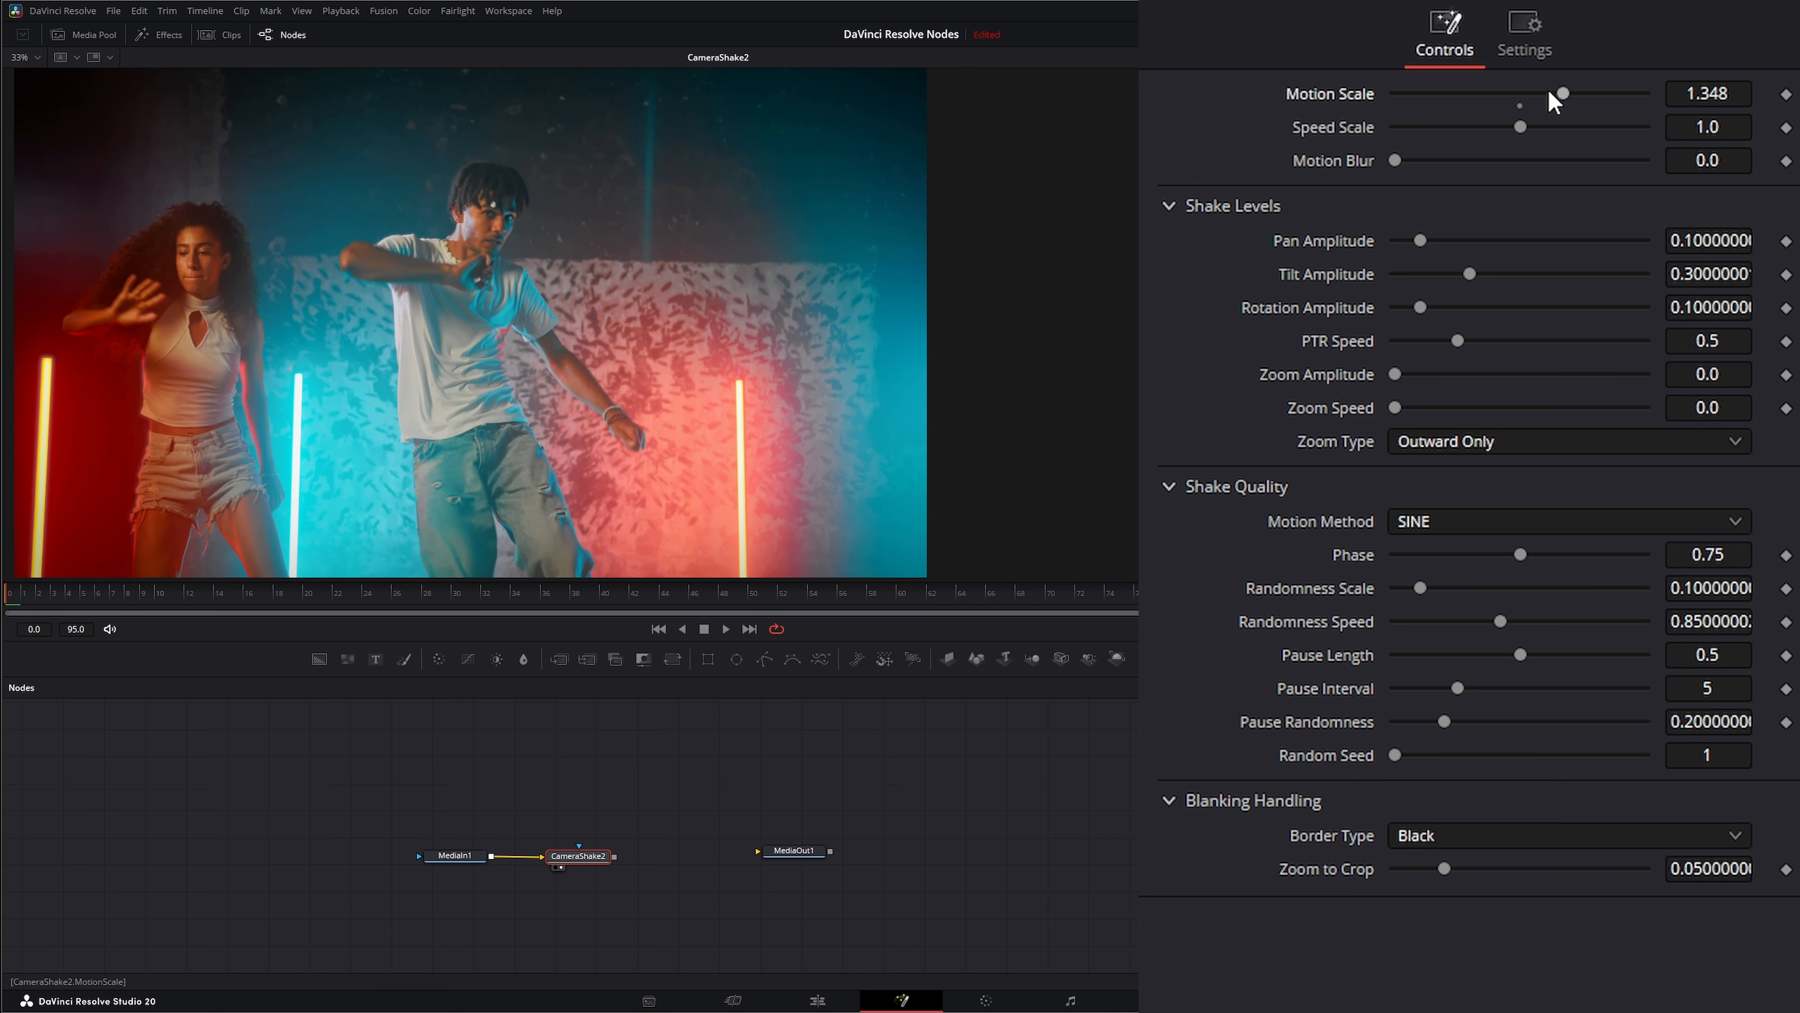
left_click(727, 630)
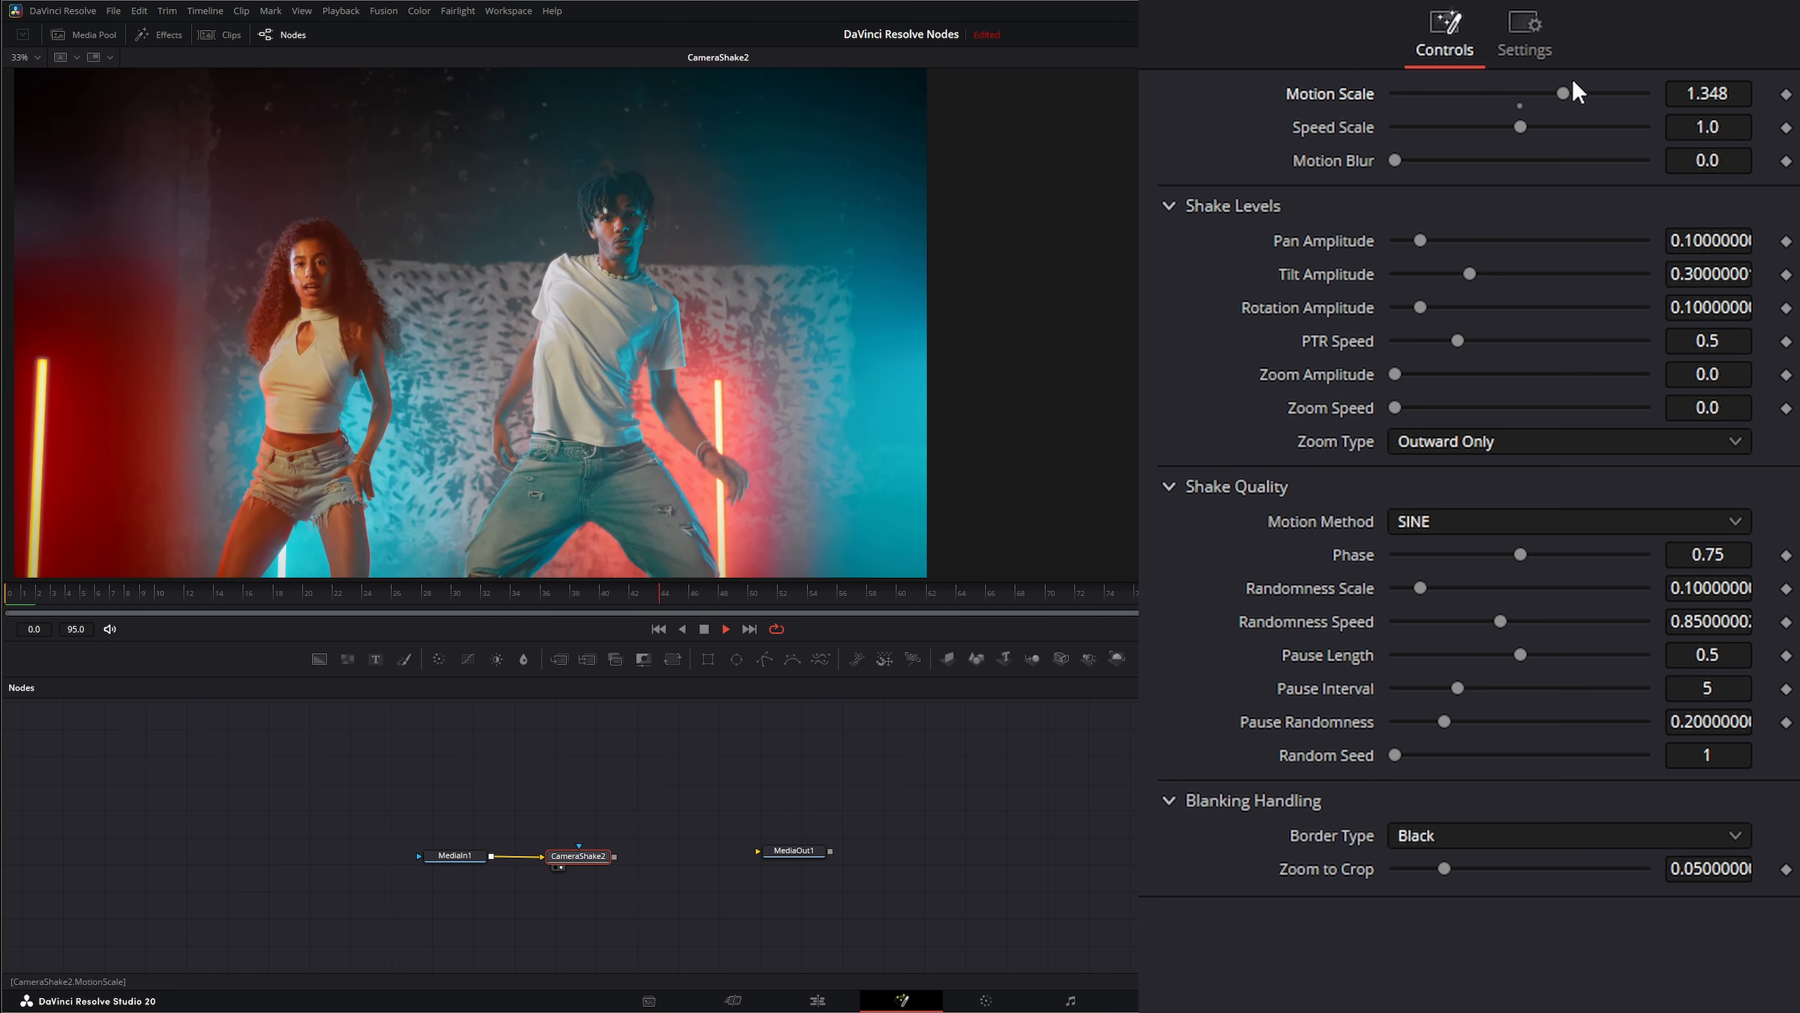
mouse_move(1568, 94)
left_mouse_down()
mouse_move(1661, 104)
mouse_move(1417, 103)
mouse_move(1600, 103)
mouse_move(1513, 127)
mouse_move(1630, 127)
mouse_move(1483, 125)
mouse_move(1568, 129)
left_mouse_up()
Try a Motion Blur of about 0.775 on the camera shake and reset it to its default
left_click_drag(1396, 159, 1590, 161)
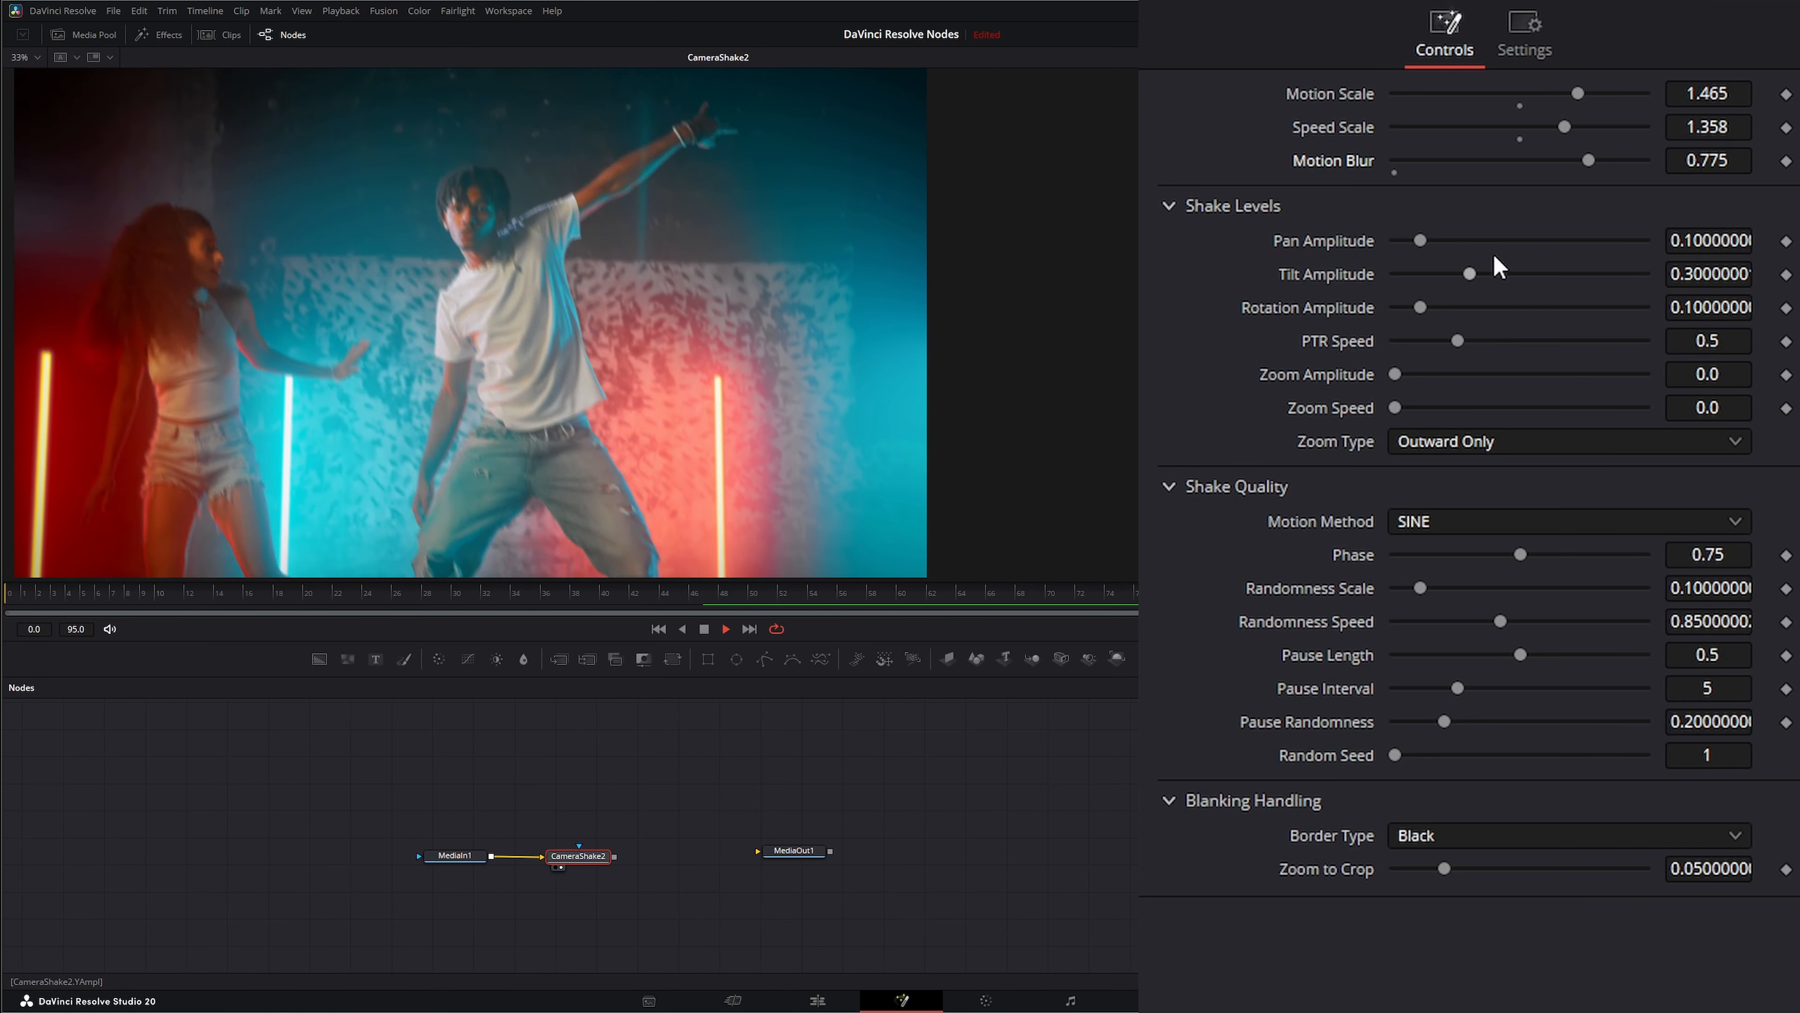
double_click(1338, 160)
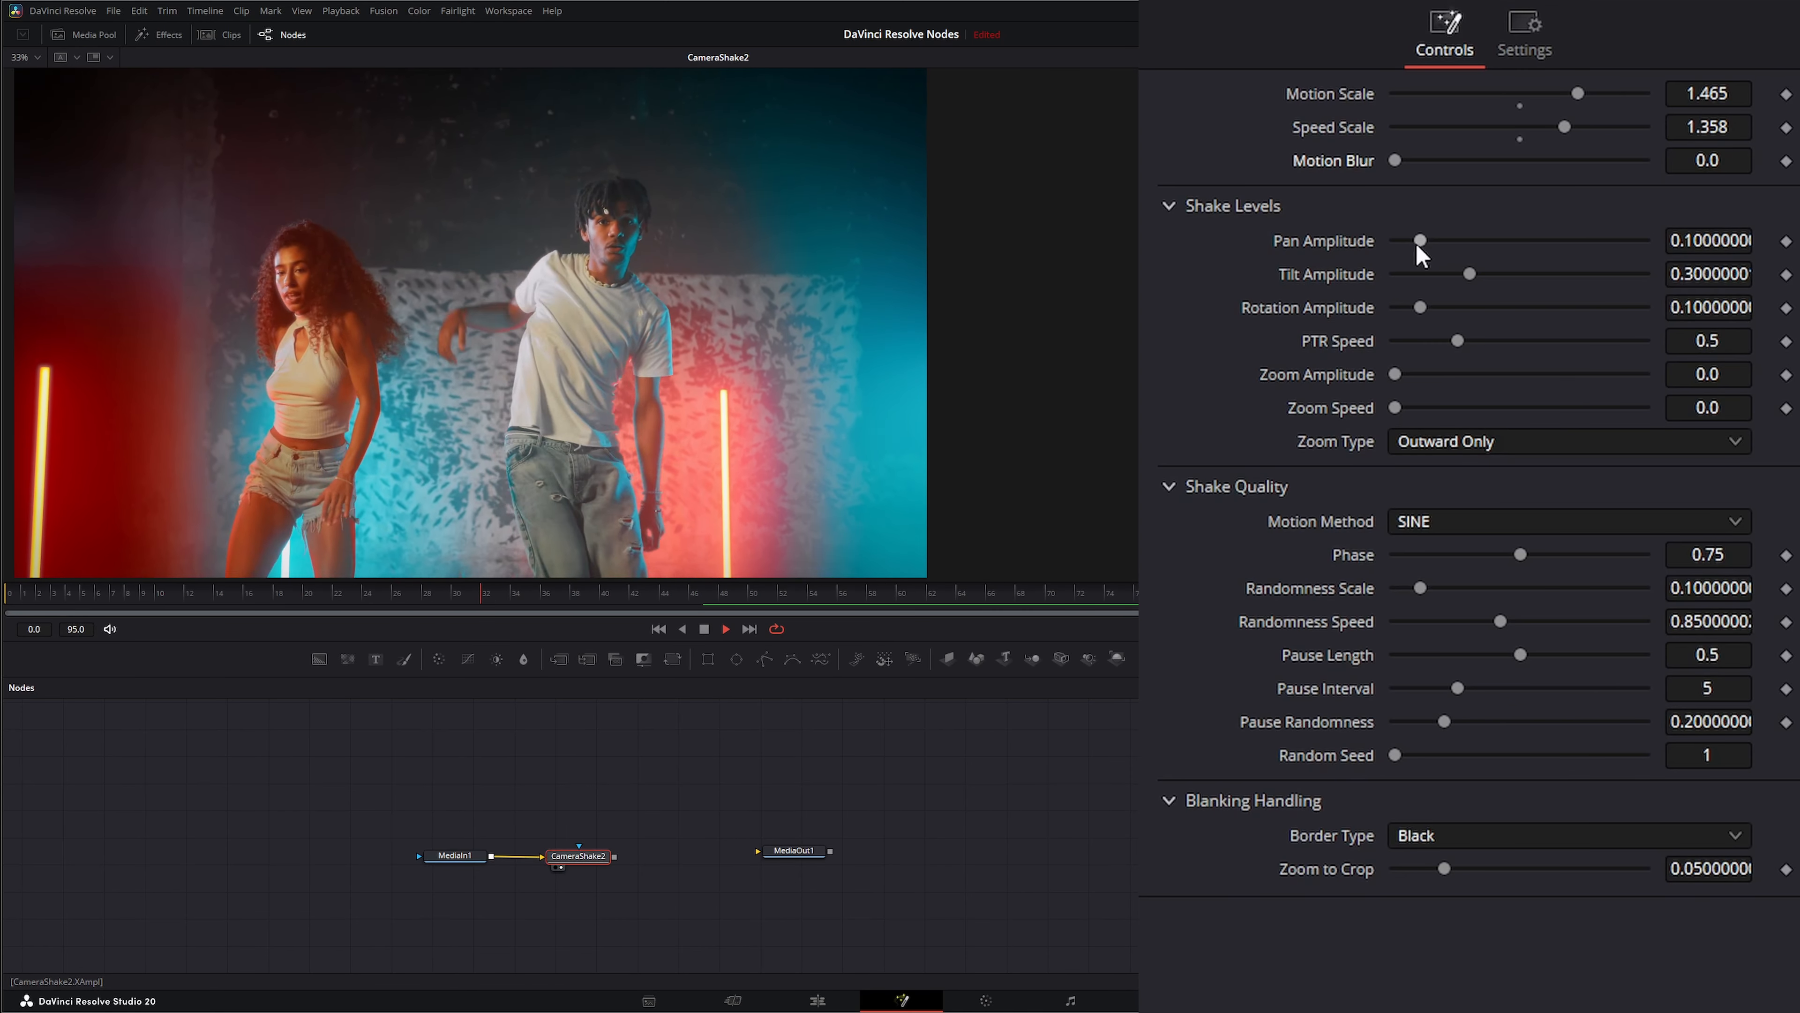
Set Tilt Amplitude to about 0.385 and Rotation Amplitude to about 0.214, resetting Pan Amplitude to its default after trying a change
left_click_drag(1419, 238, 1489, 275)
double_click(1334, 242)
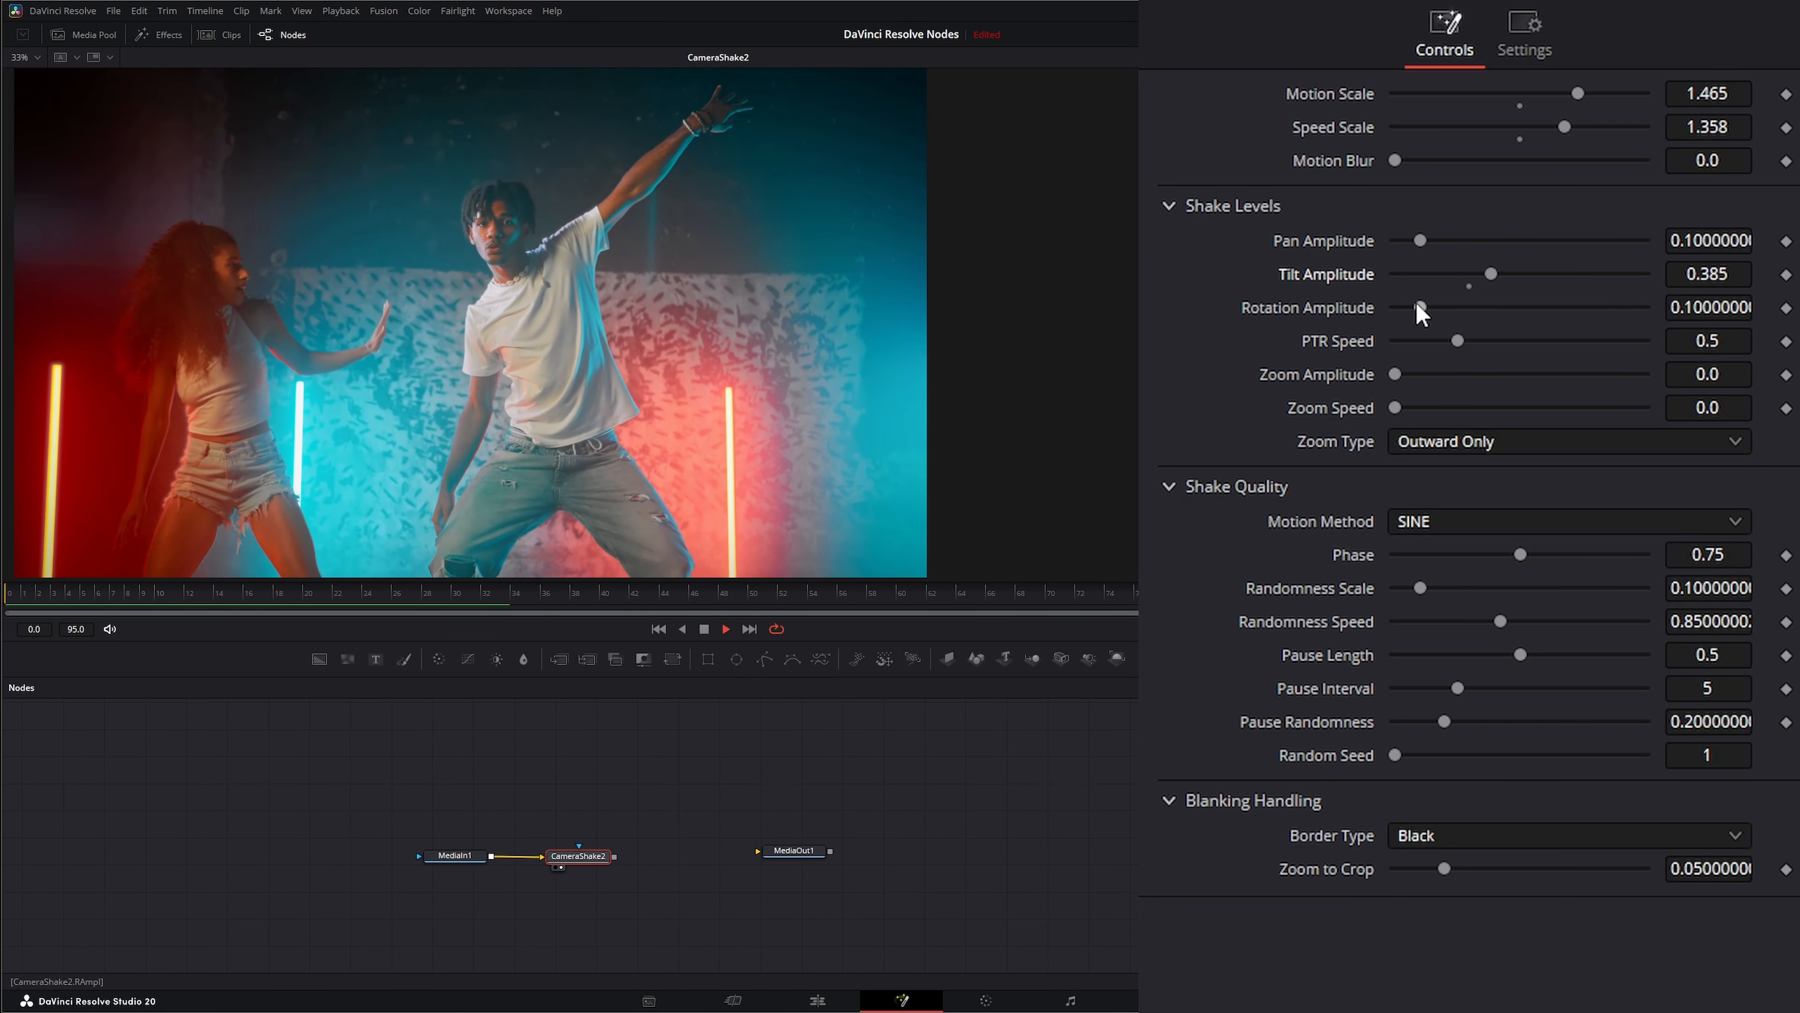
mouse_move(1422, 307)
left_mouse_down()
mouse_move(1683, 307)
mouse_move(1450, 307)
left_mouse_up()
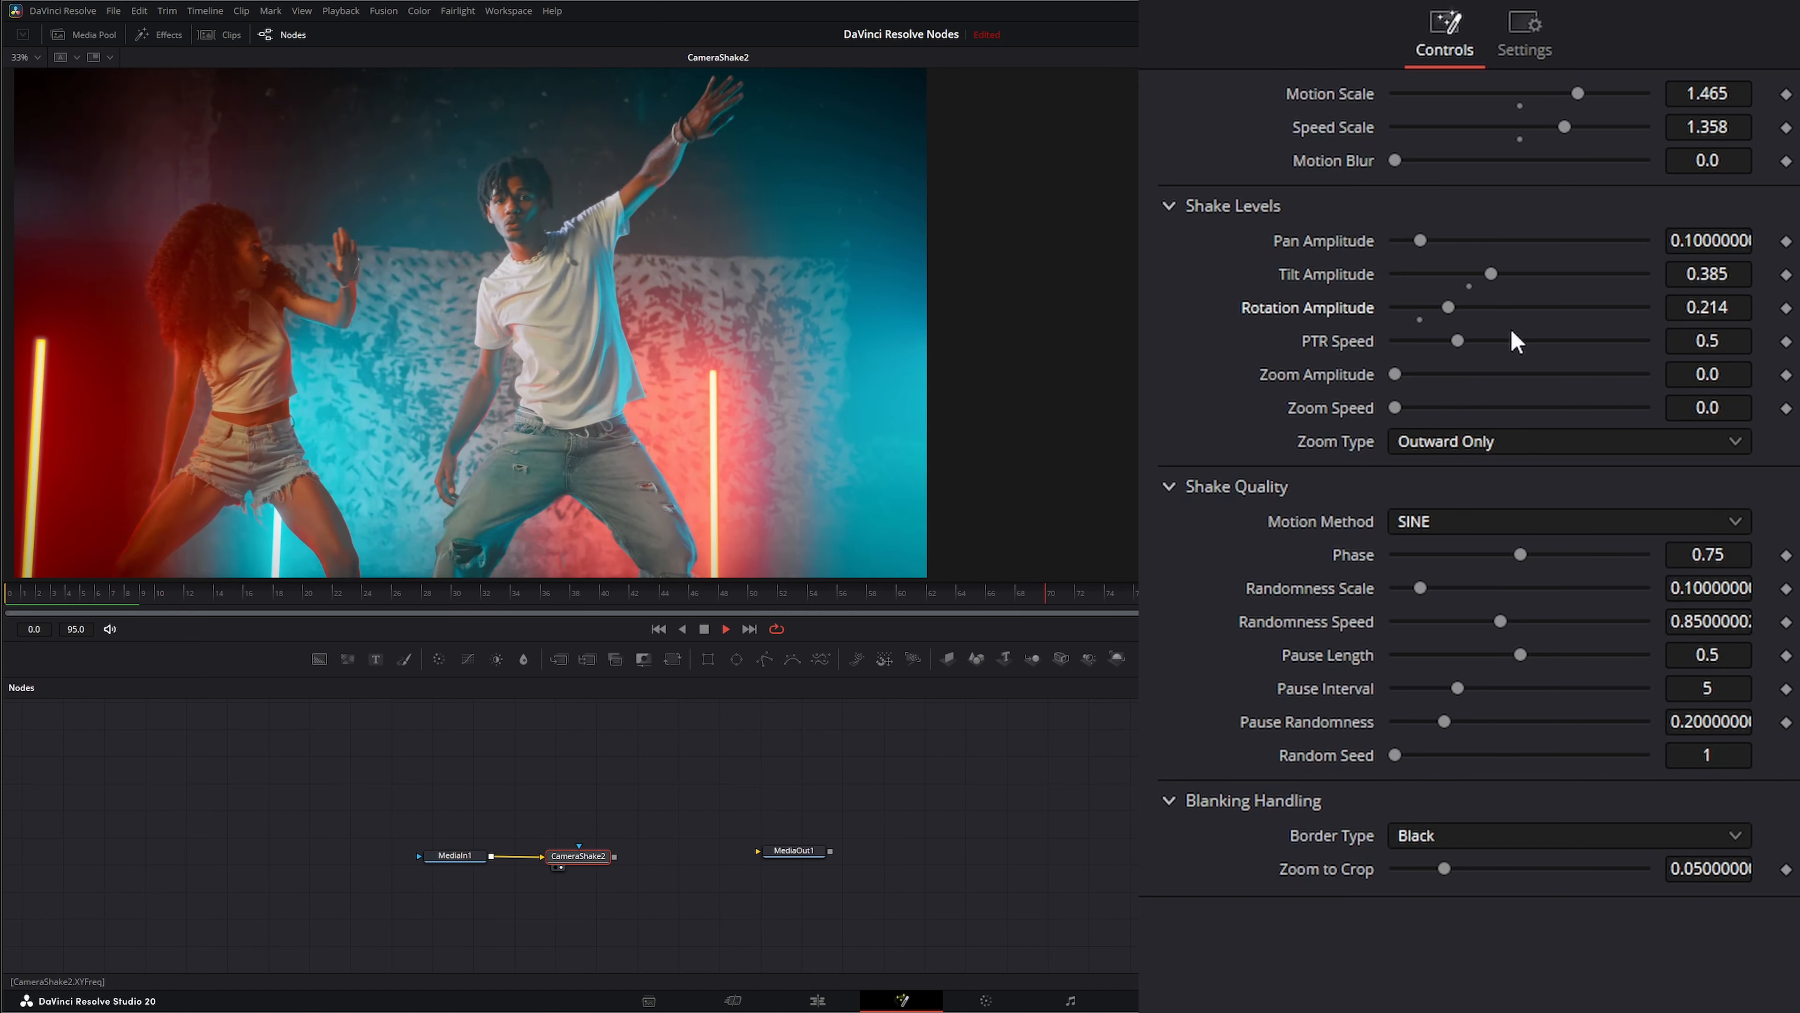
Try PTR Speeds of about 1.722 and 0.749, reset PTR Speed to its default, and set Speed Scale to about 1.262
left_click_drag(1458, 342, 1612, 343)
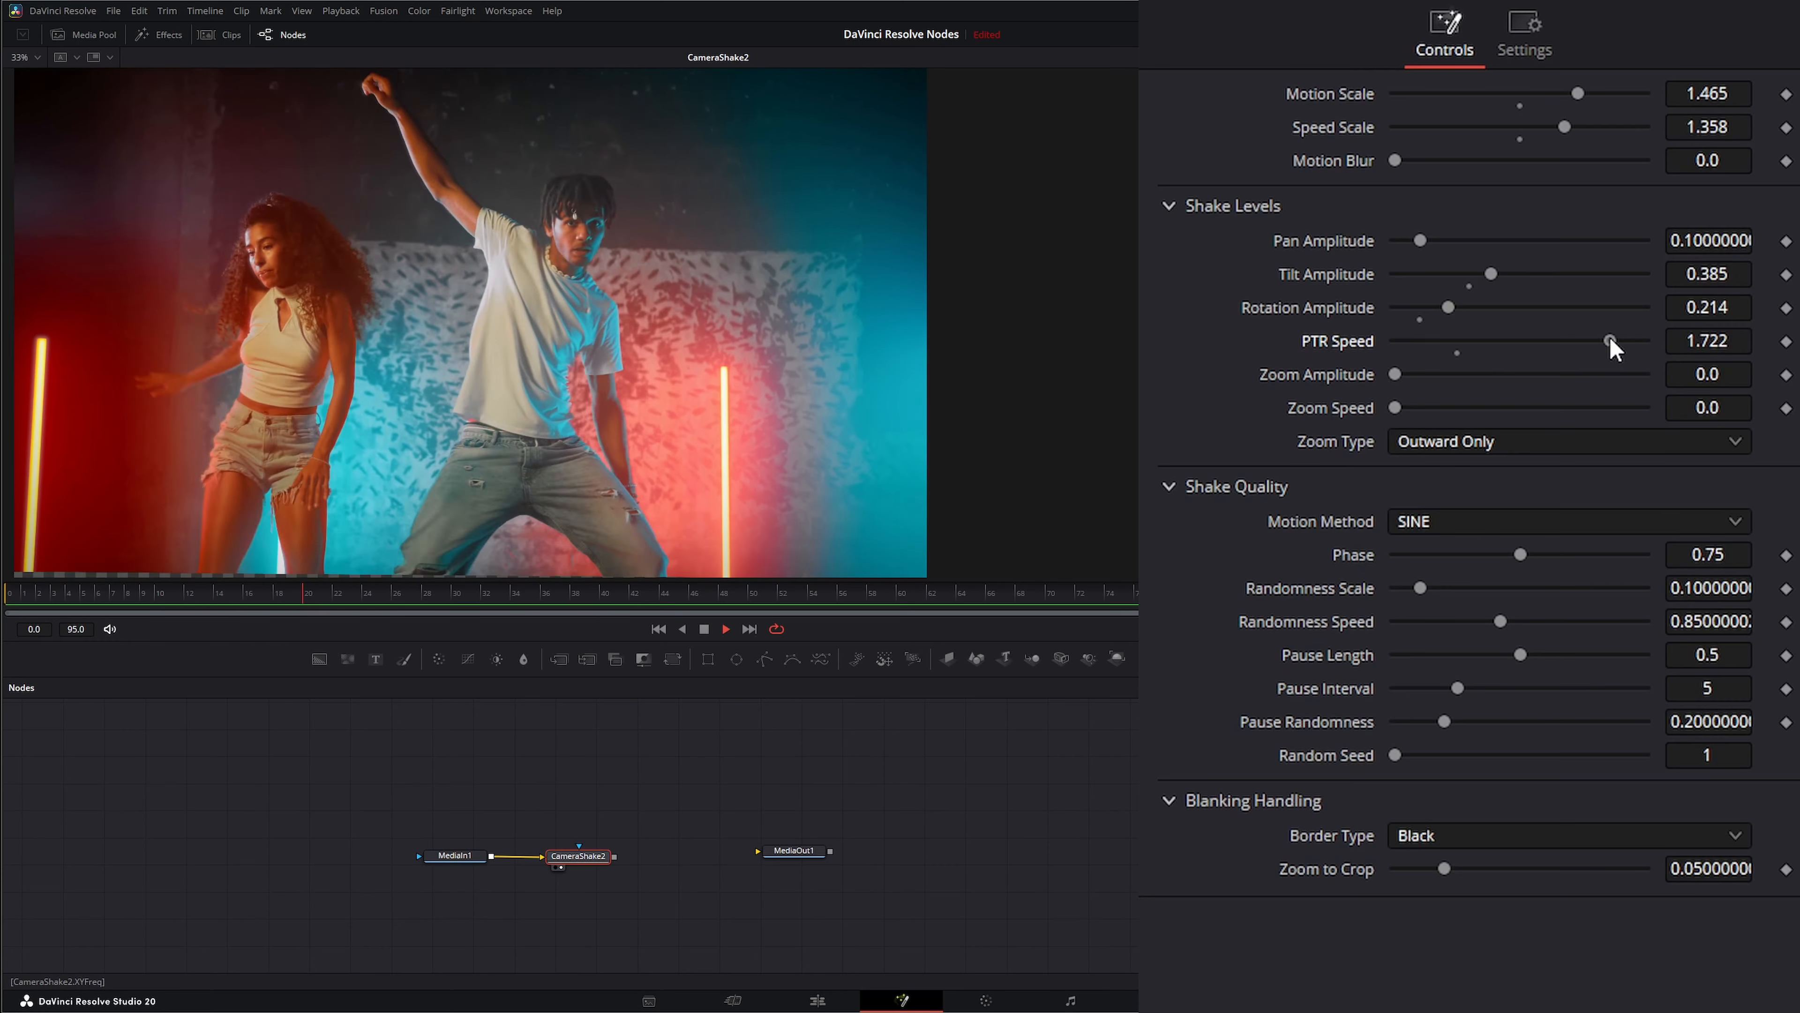
left_click_drag(1610, 340, 1487, 342)
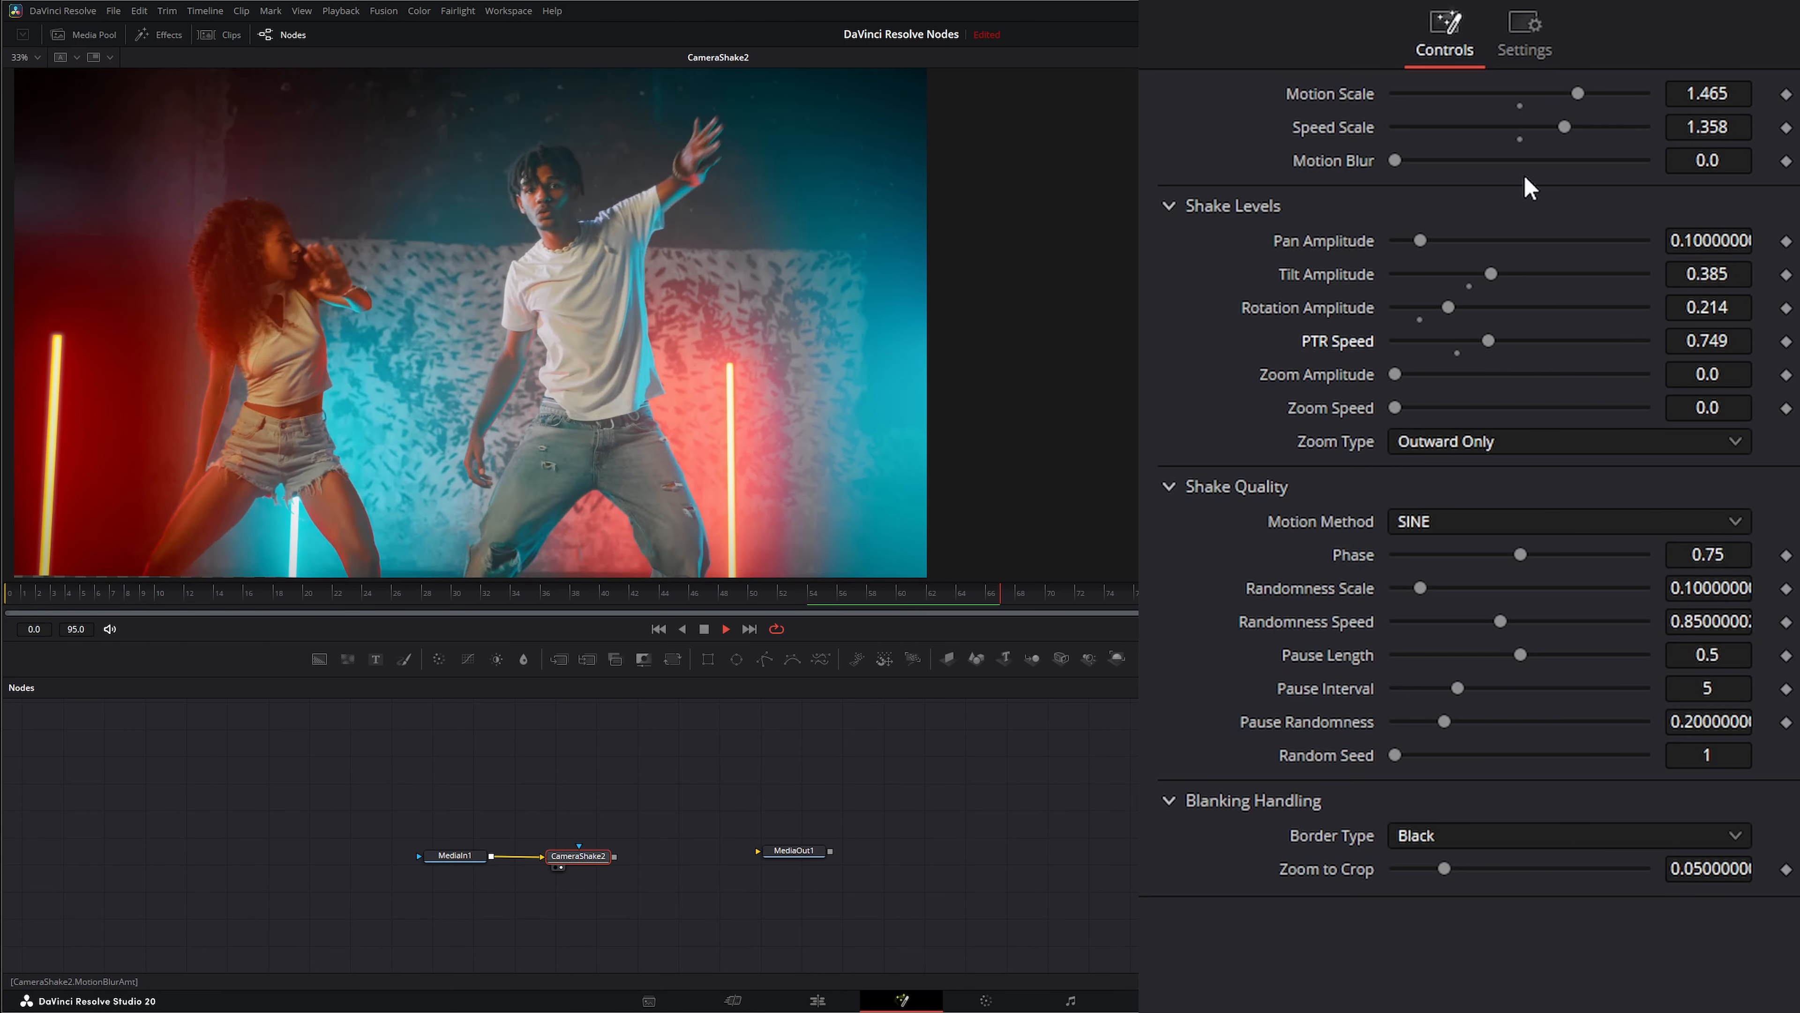
mouse_move(1567, 128)
left_mouse_down()
mouse_move(1454, 130)
mouse_move(1554, 133)
left_mouse_up()
left_click(1457, 353)
Add zoom shake with Zoom Amplitude about 0.439, Zoom Speed about 0.139 and the Inward Only zoom type
left_click_drag(1395, 374, 1505, 375)
left_click_drag(1395, 408, 1413, 408)
left_click(1453, 442)
left_click(1457, 500)
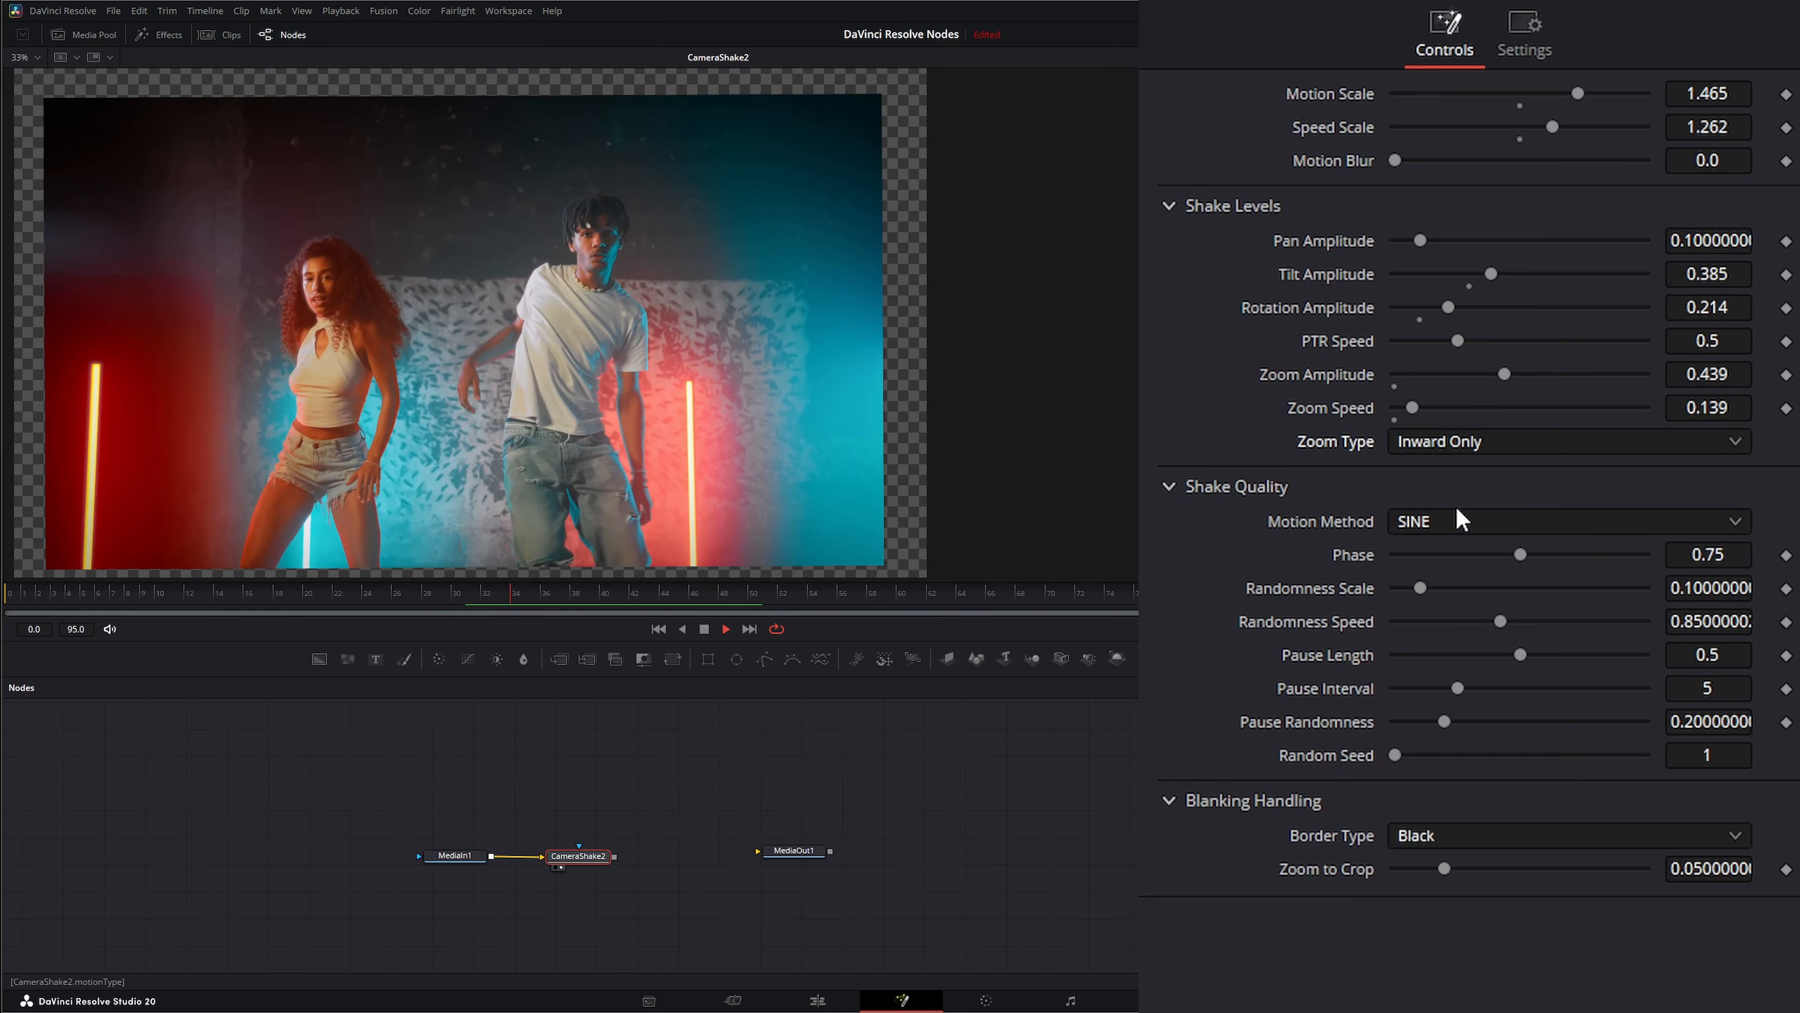
Try the Outward and Inward zoom type and return Zoom Type to Outward Only
left_click(1443, 449)
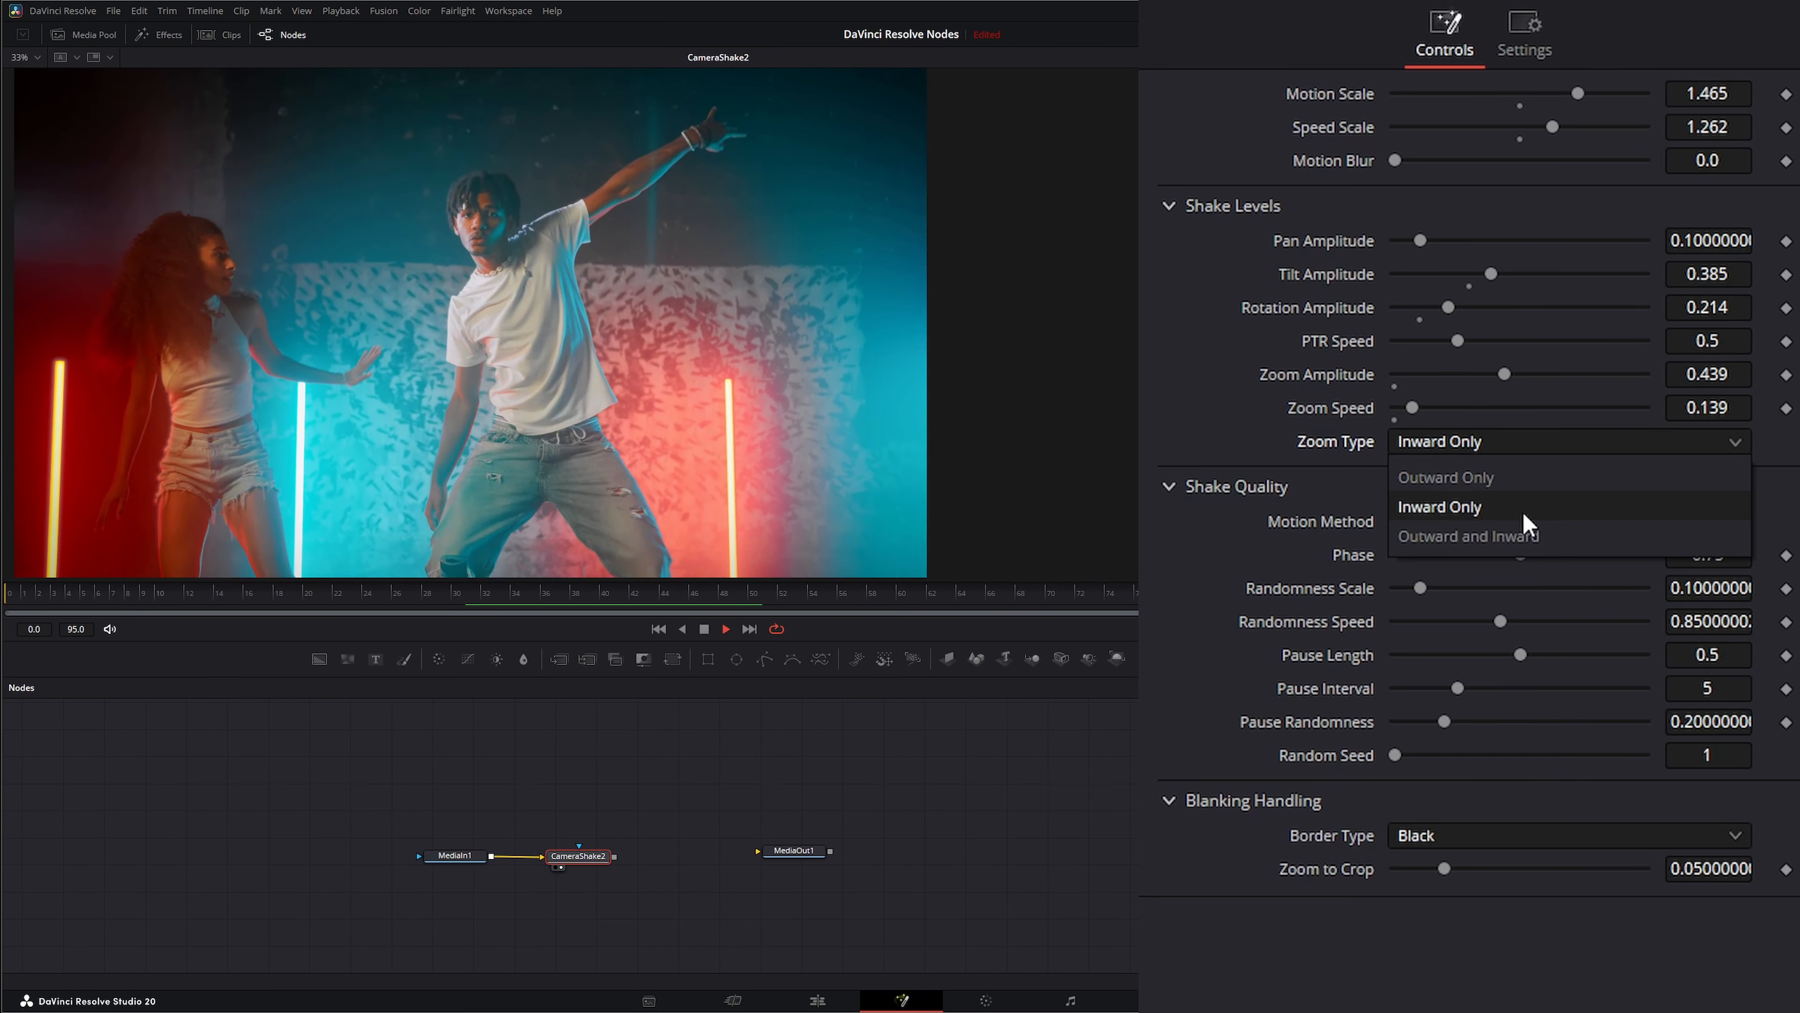
left_click(1482, 533)
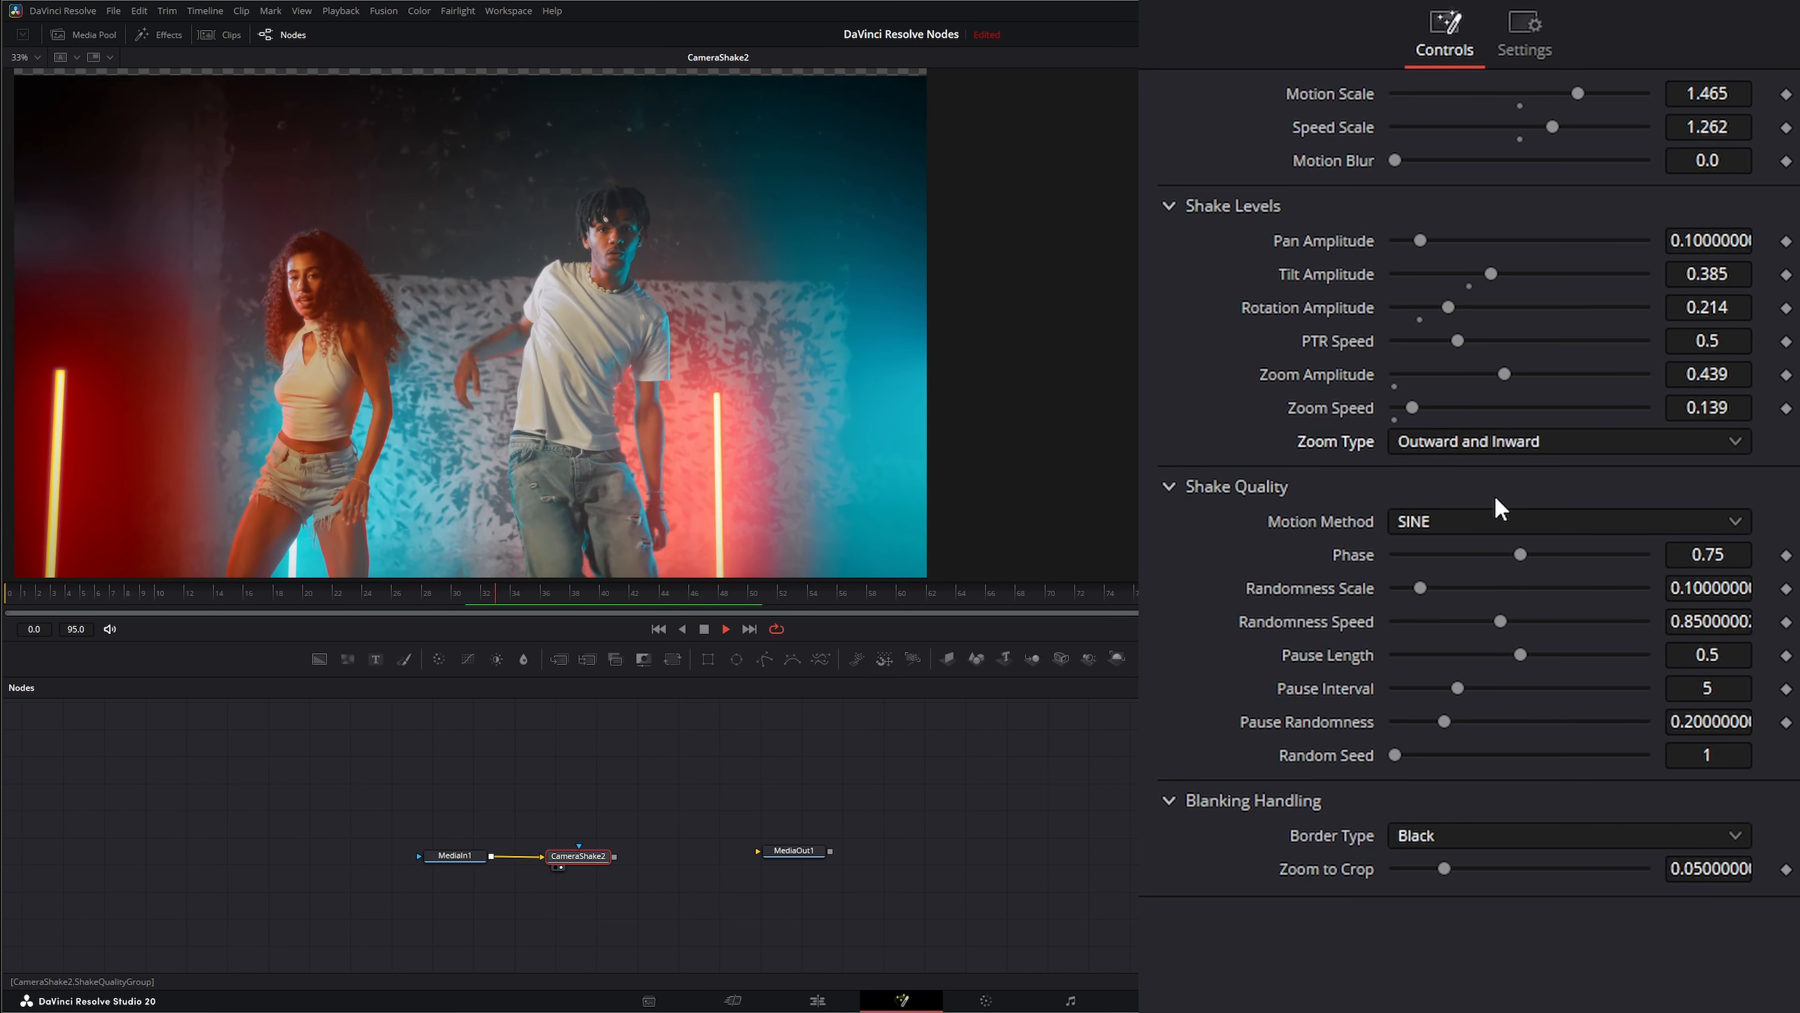
left_click(1488, 454)
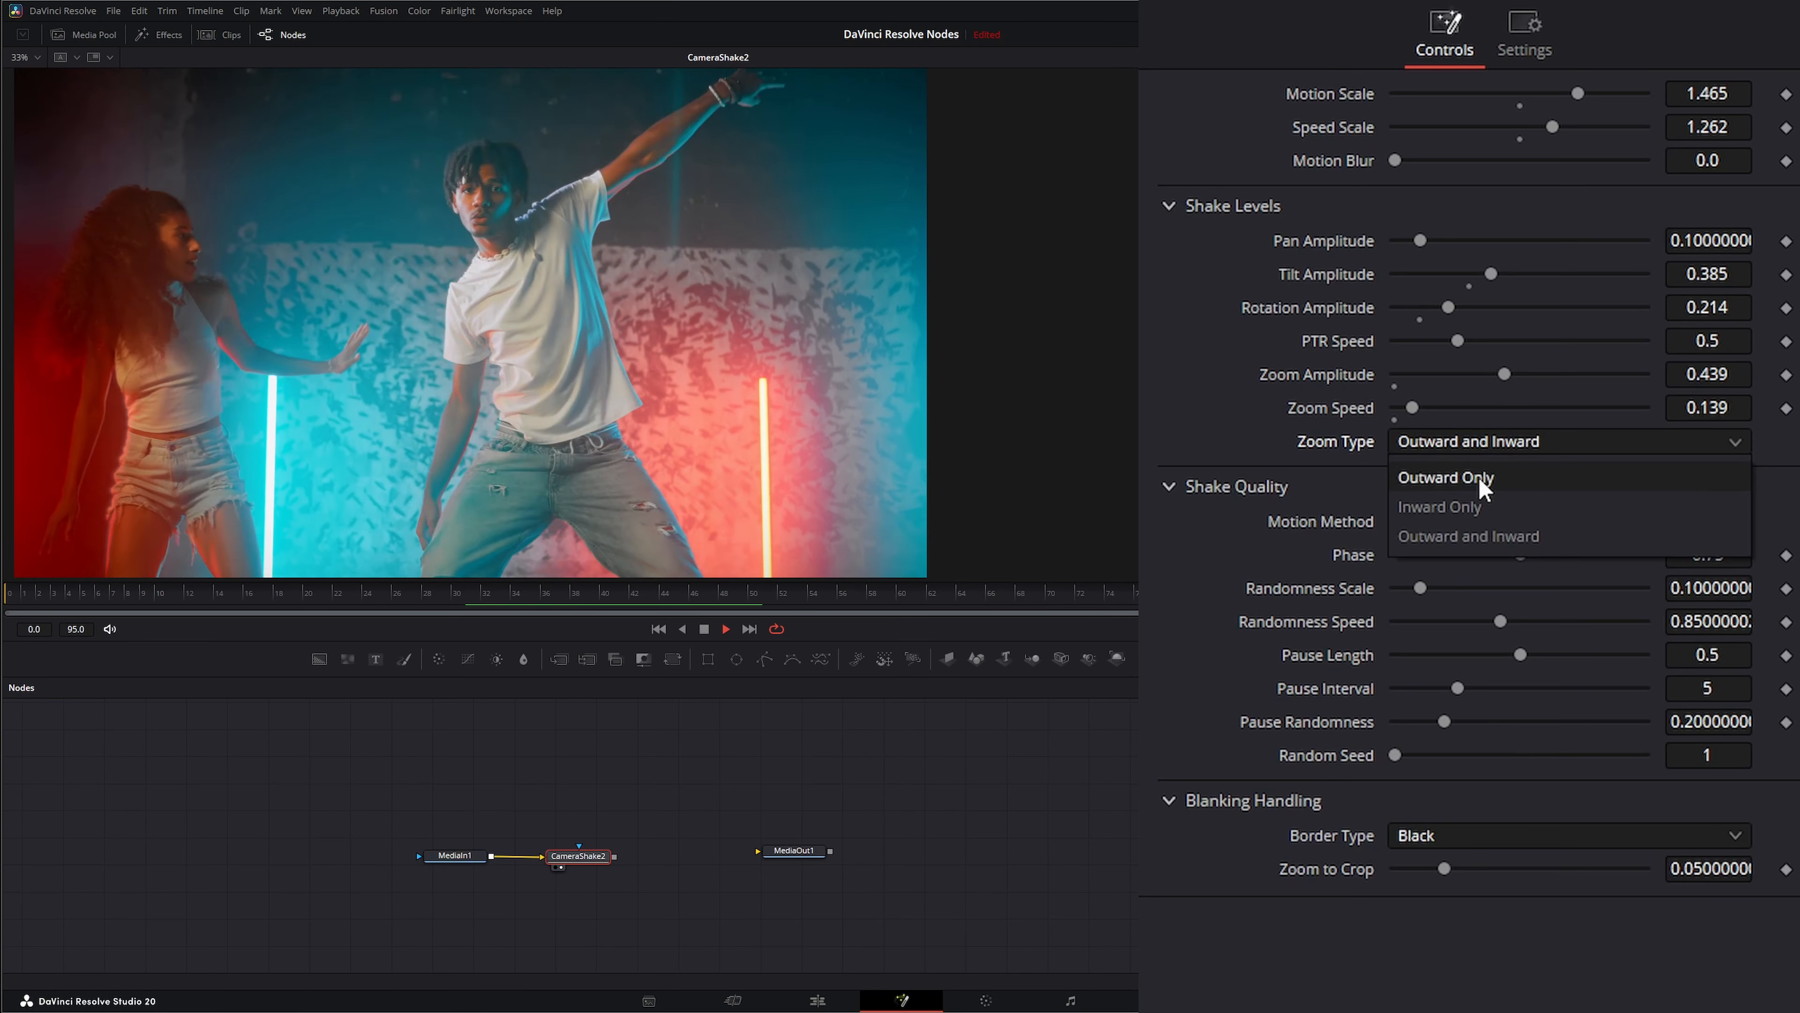
left_click(1474, 589)
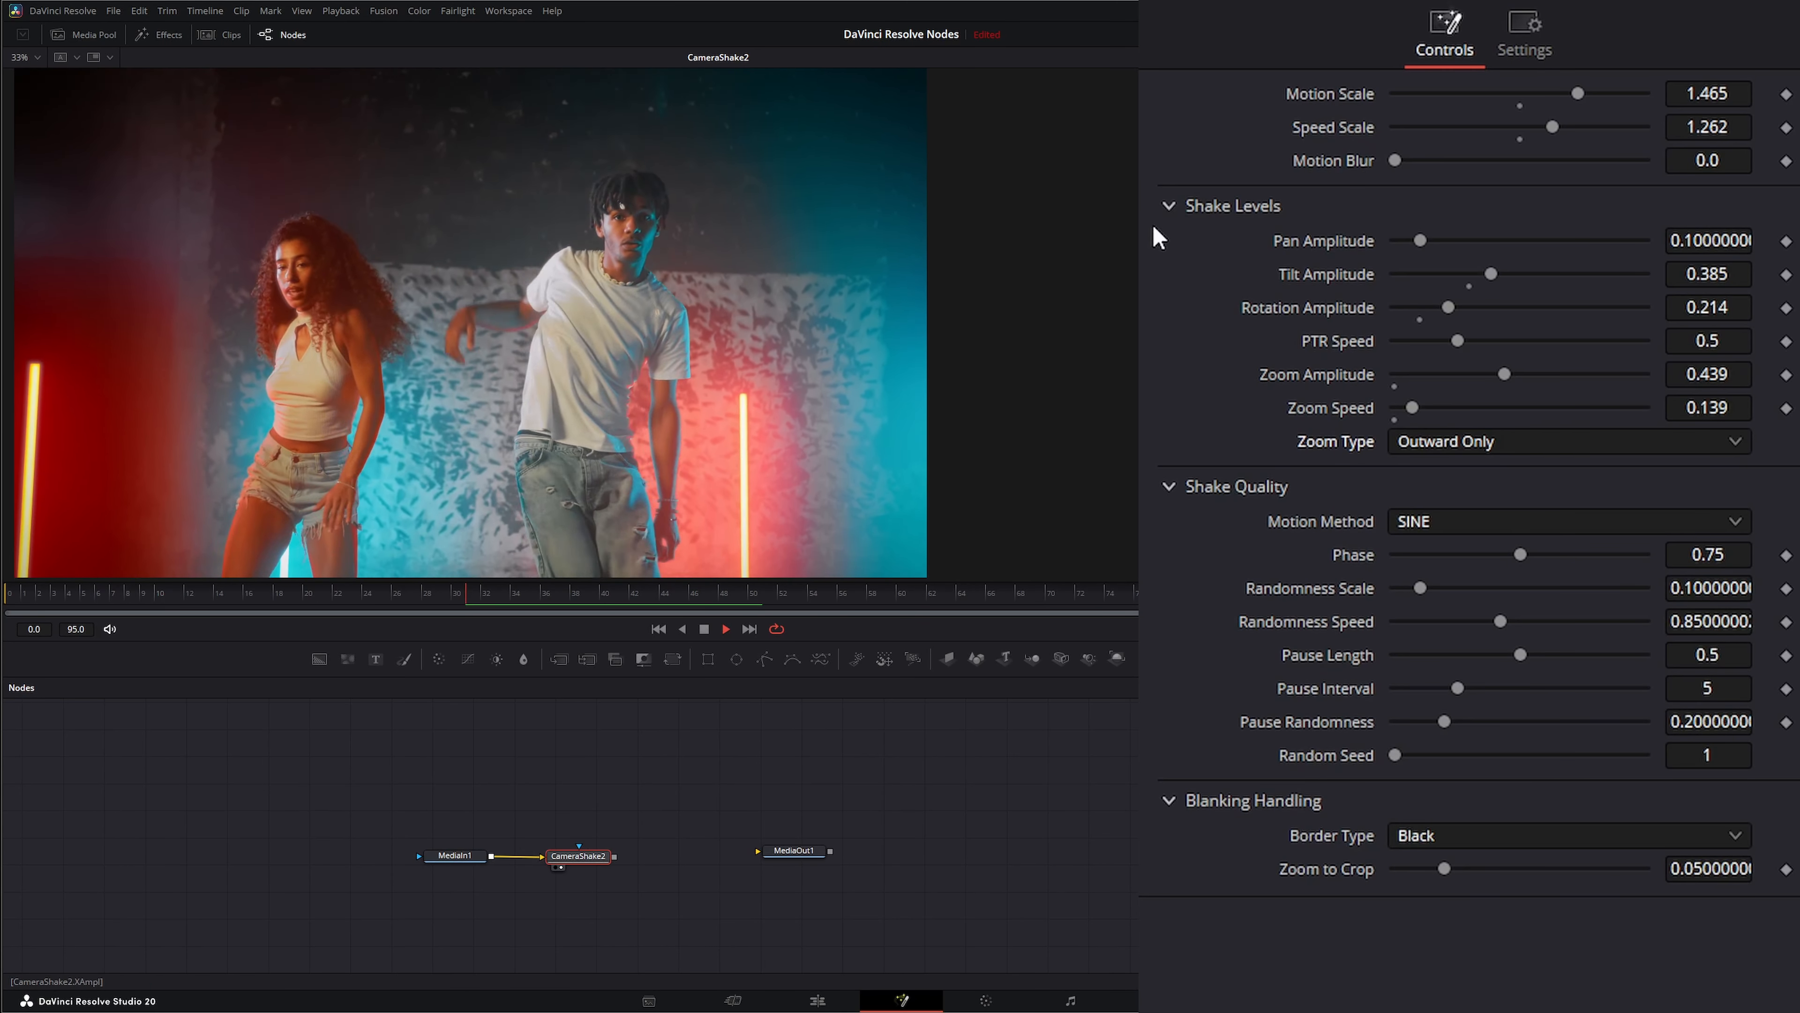
Collapse the Shake Levels settings and set Motion Method to Rectified SINE, also trying the Rectified SINE (invert) option
left_click(1168, 206)
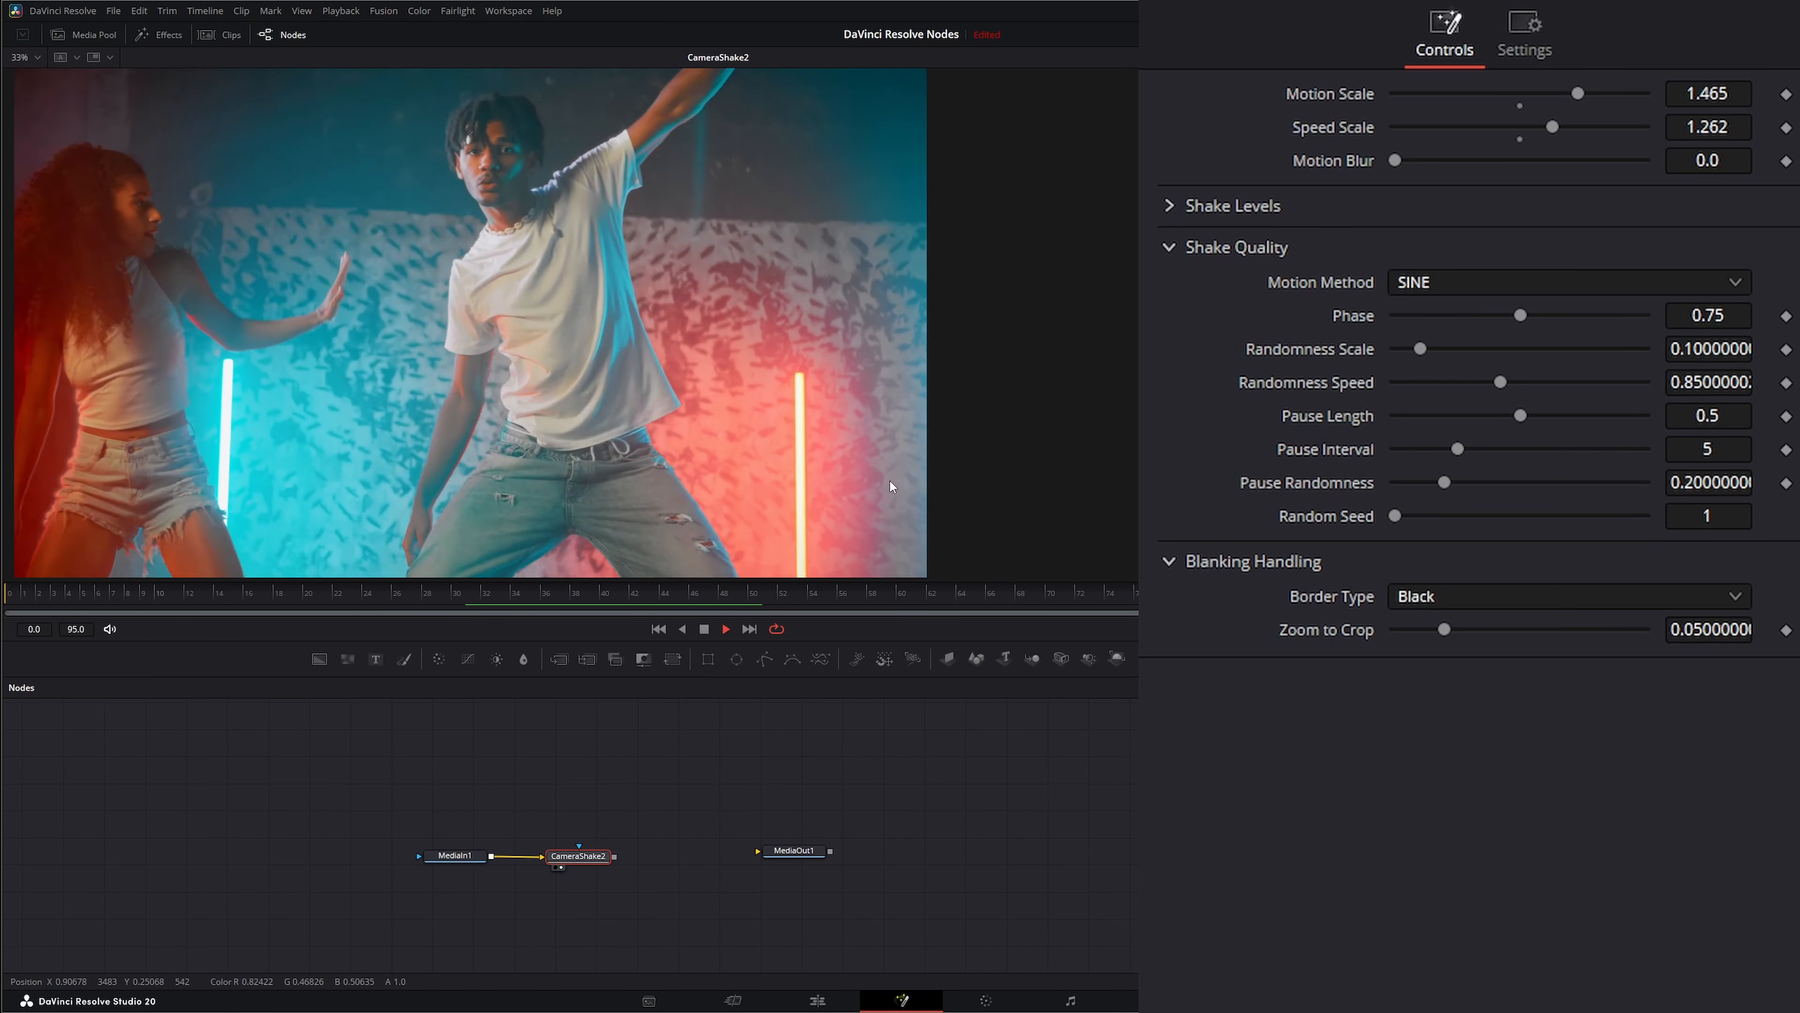
left_click(1422, 281)
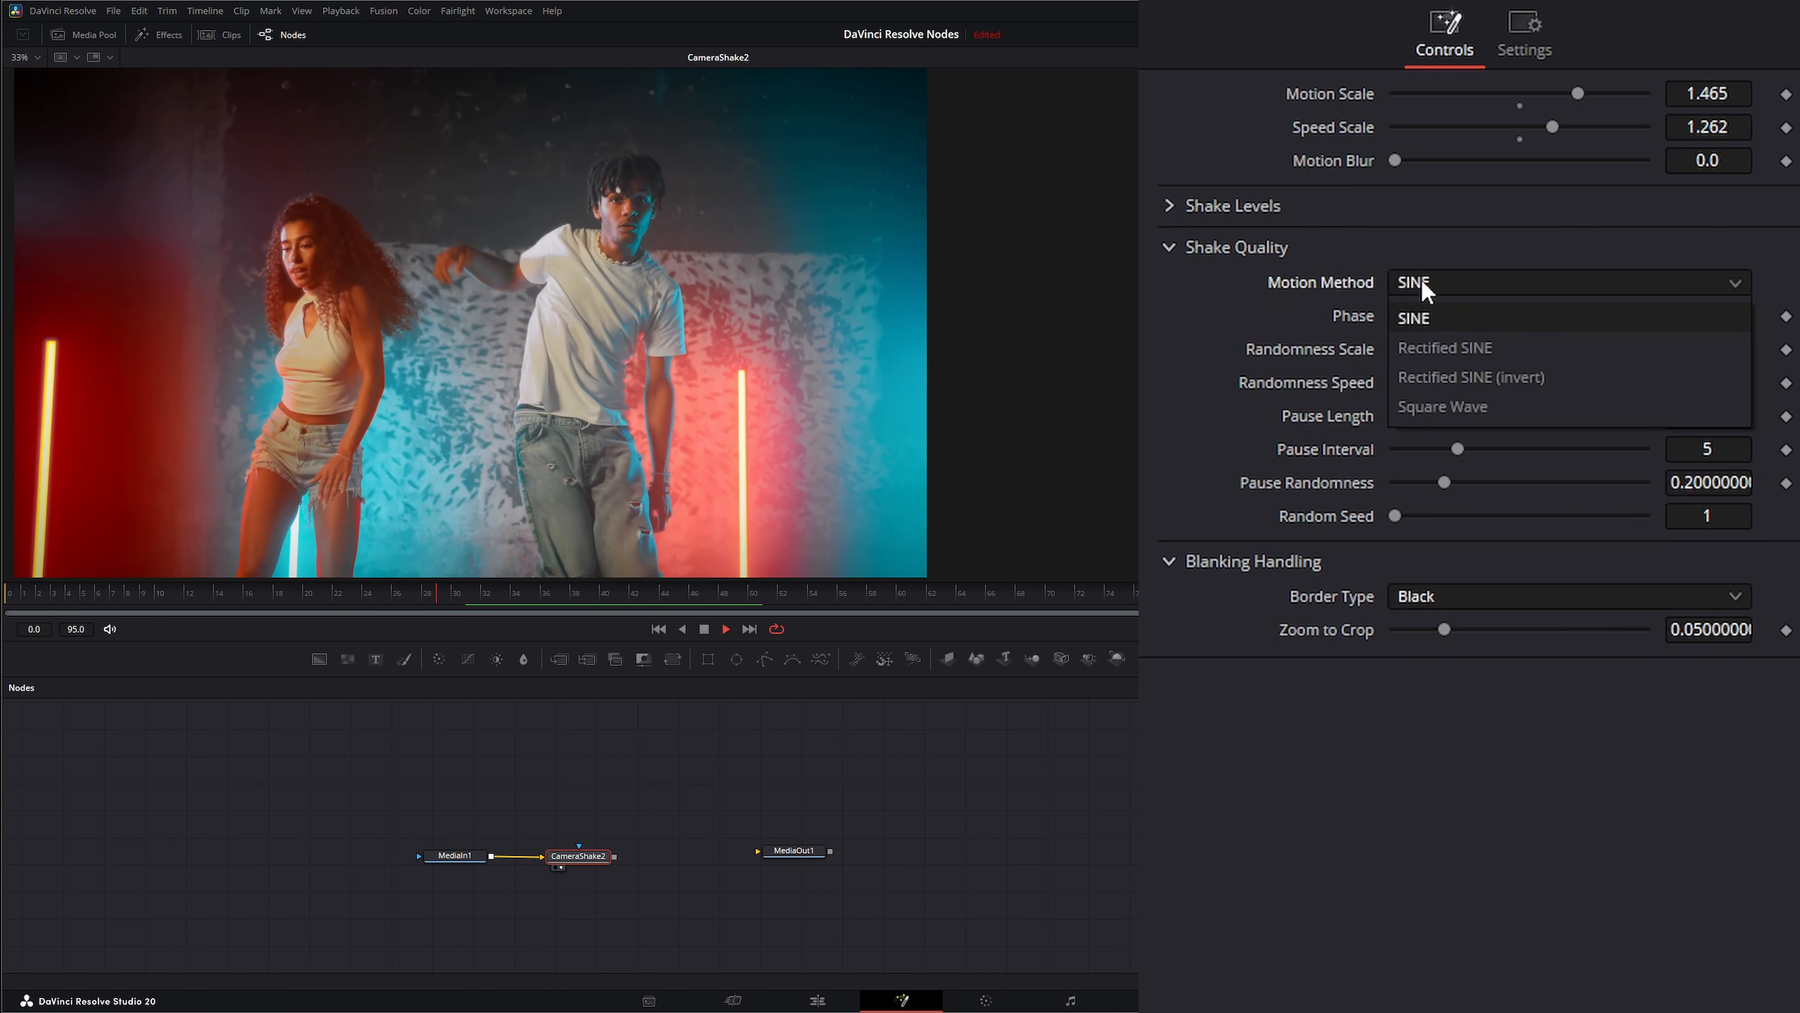
left_click(1517, 351)
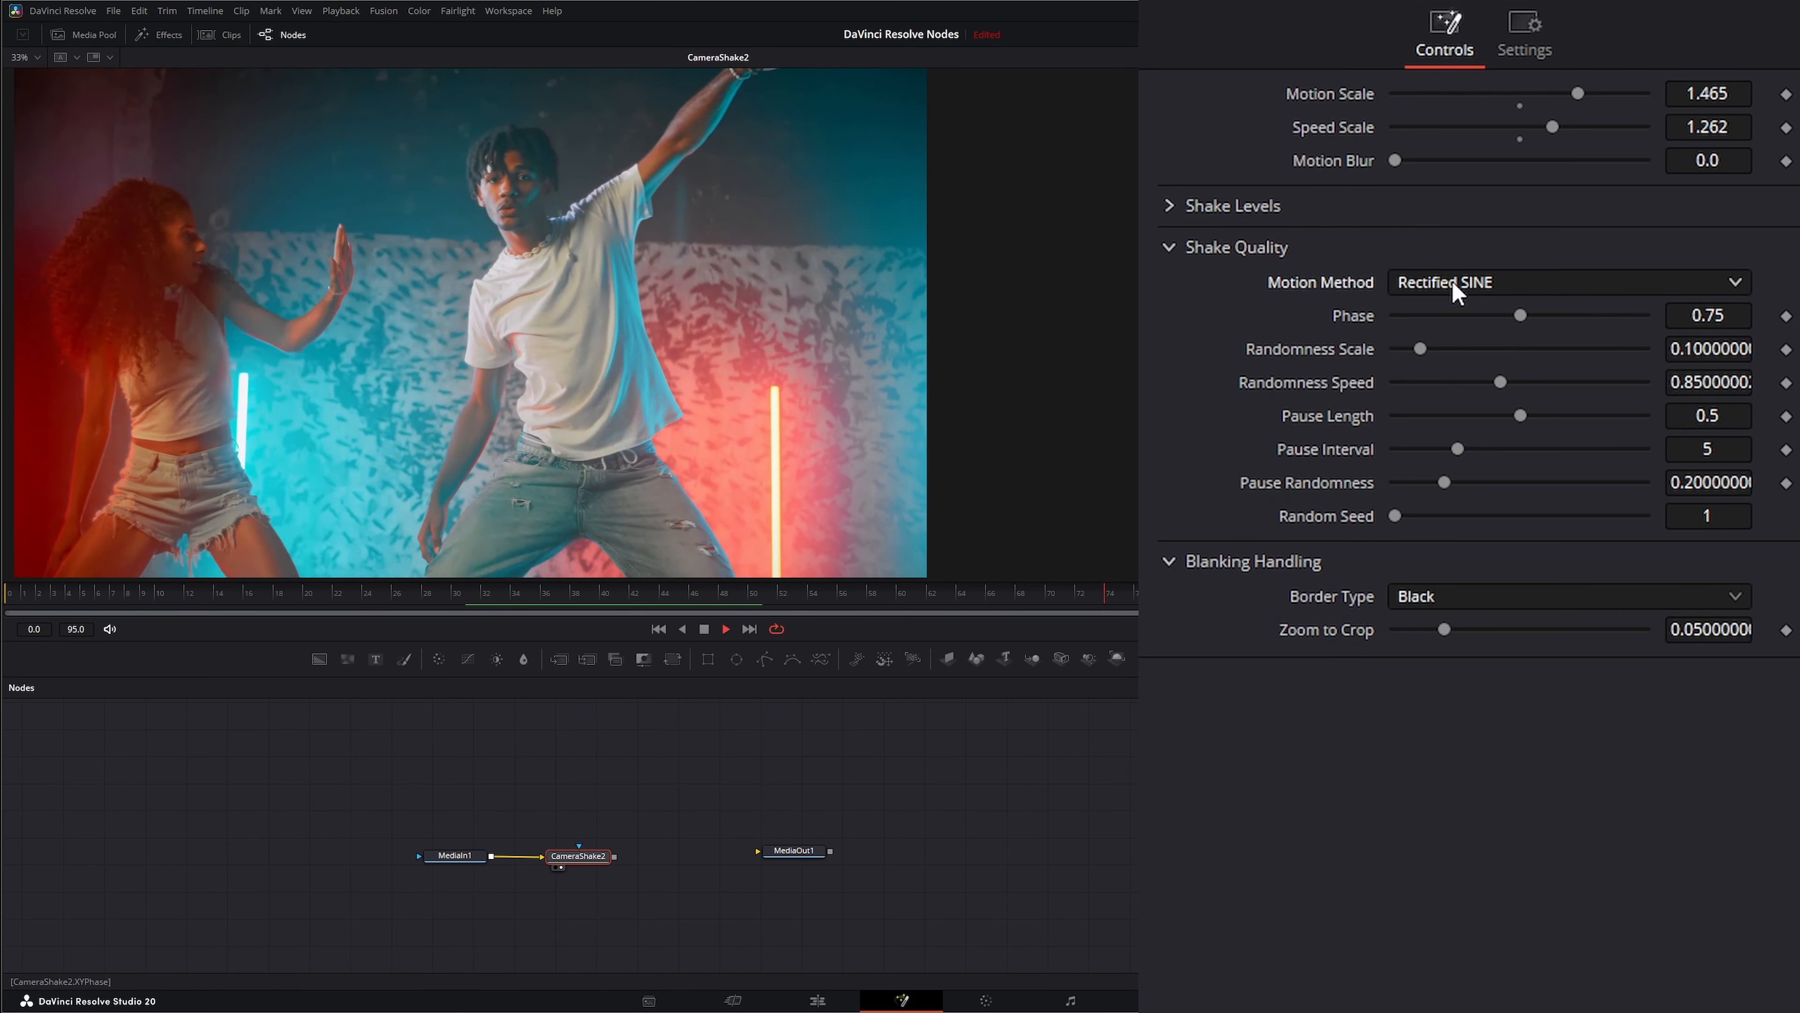
left_click(1453, 282)
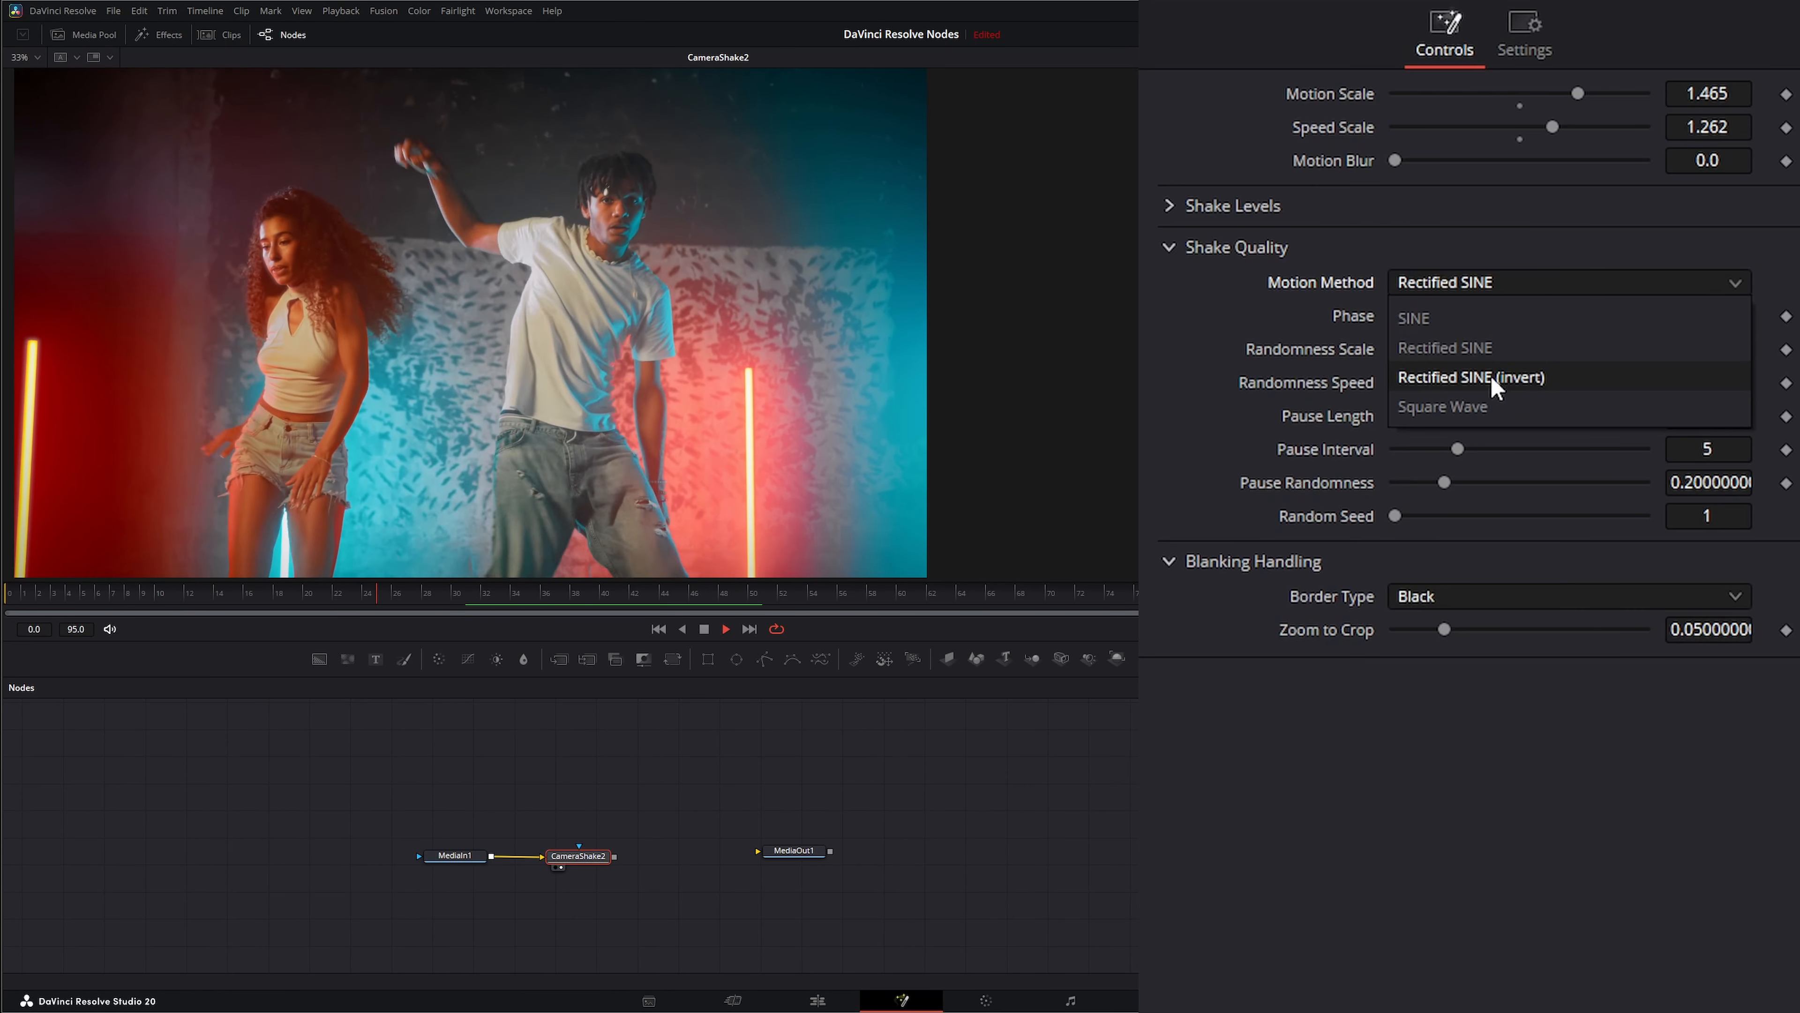
left_click(1475, 376)
left_click(1523, 281)
left_click(1474, 344)
Set Randomness Scale to about 0.251, Randomness Speed to about 0.941 and Pause Length to about 0.818, resetting Phase to its default
left_click_drag(1523, 317, 1524, 387)
double_click(1352, 312)
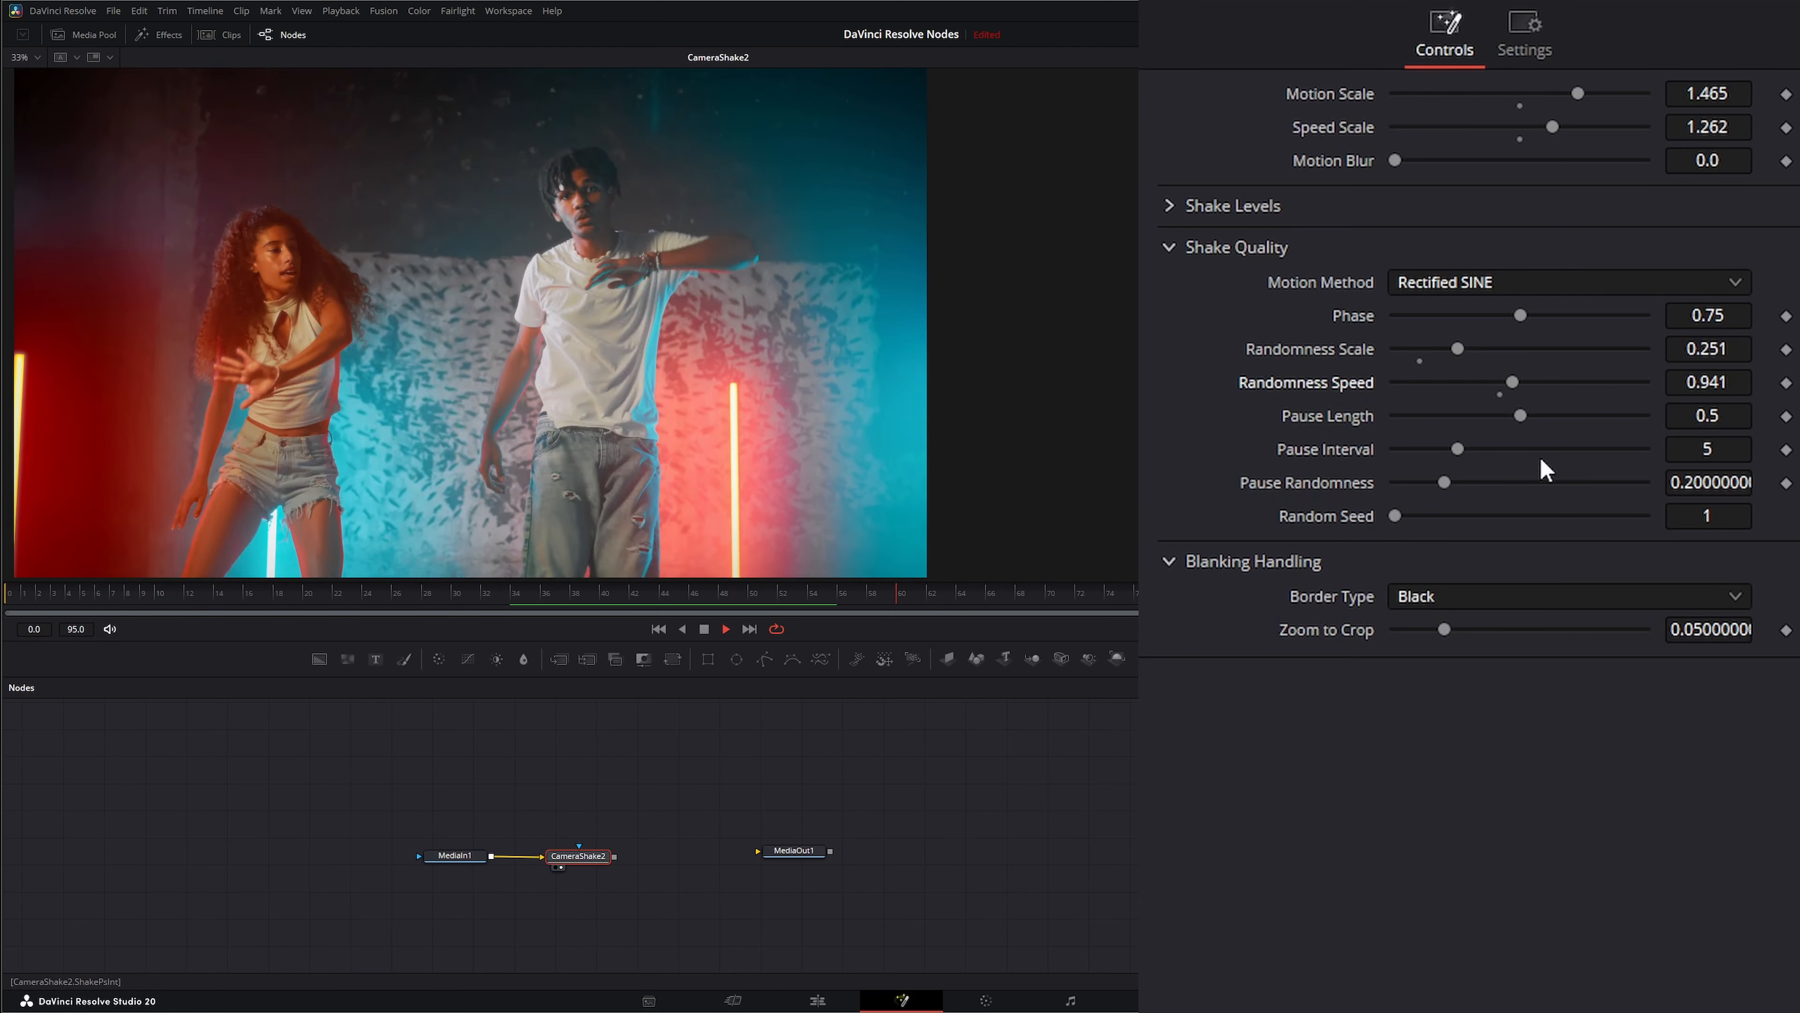
left_click_drag(1524, 413, 1600, 413)
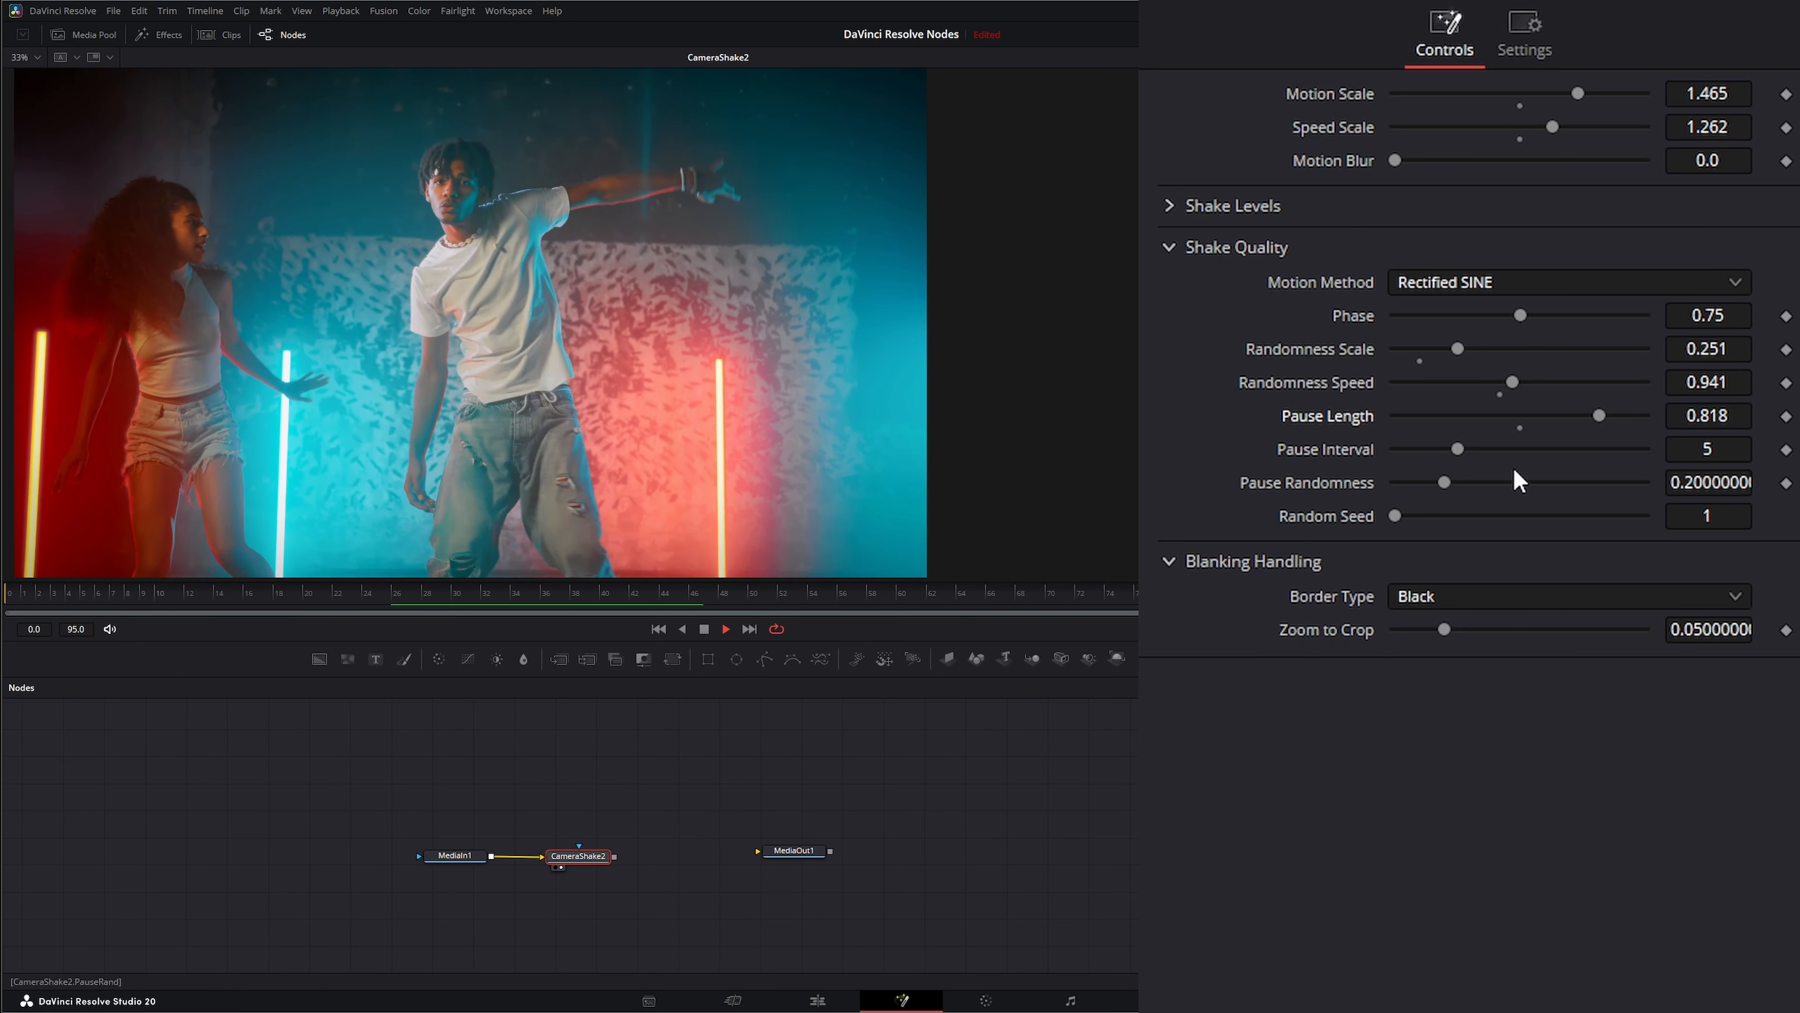
Set Random Seed to 2, reset Pause Interval and Pause Randomness to their defaults after trying changes, and collapse the Shake Quality settings
left_click_drag(1460, 449, 1533, 448)
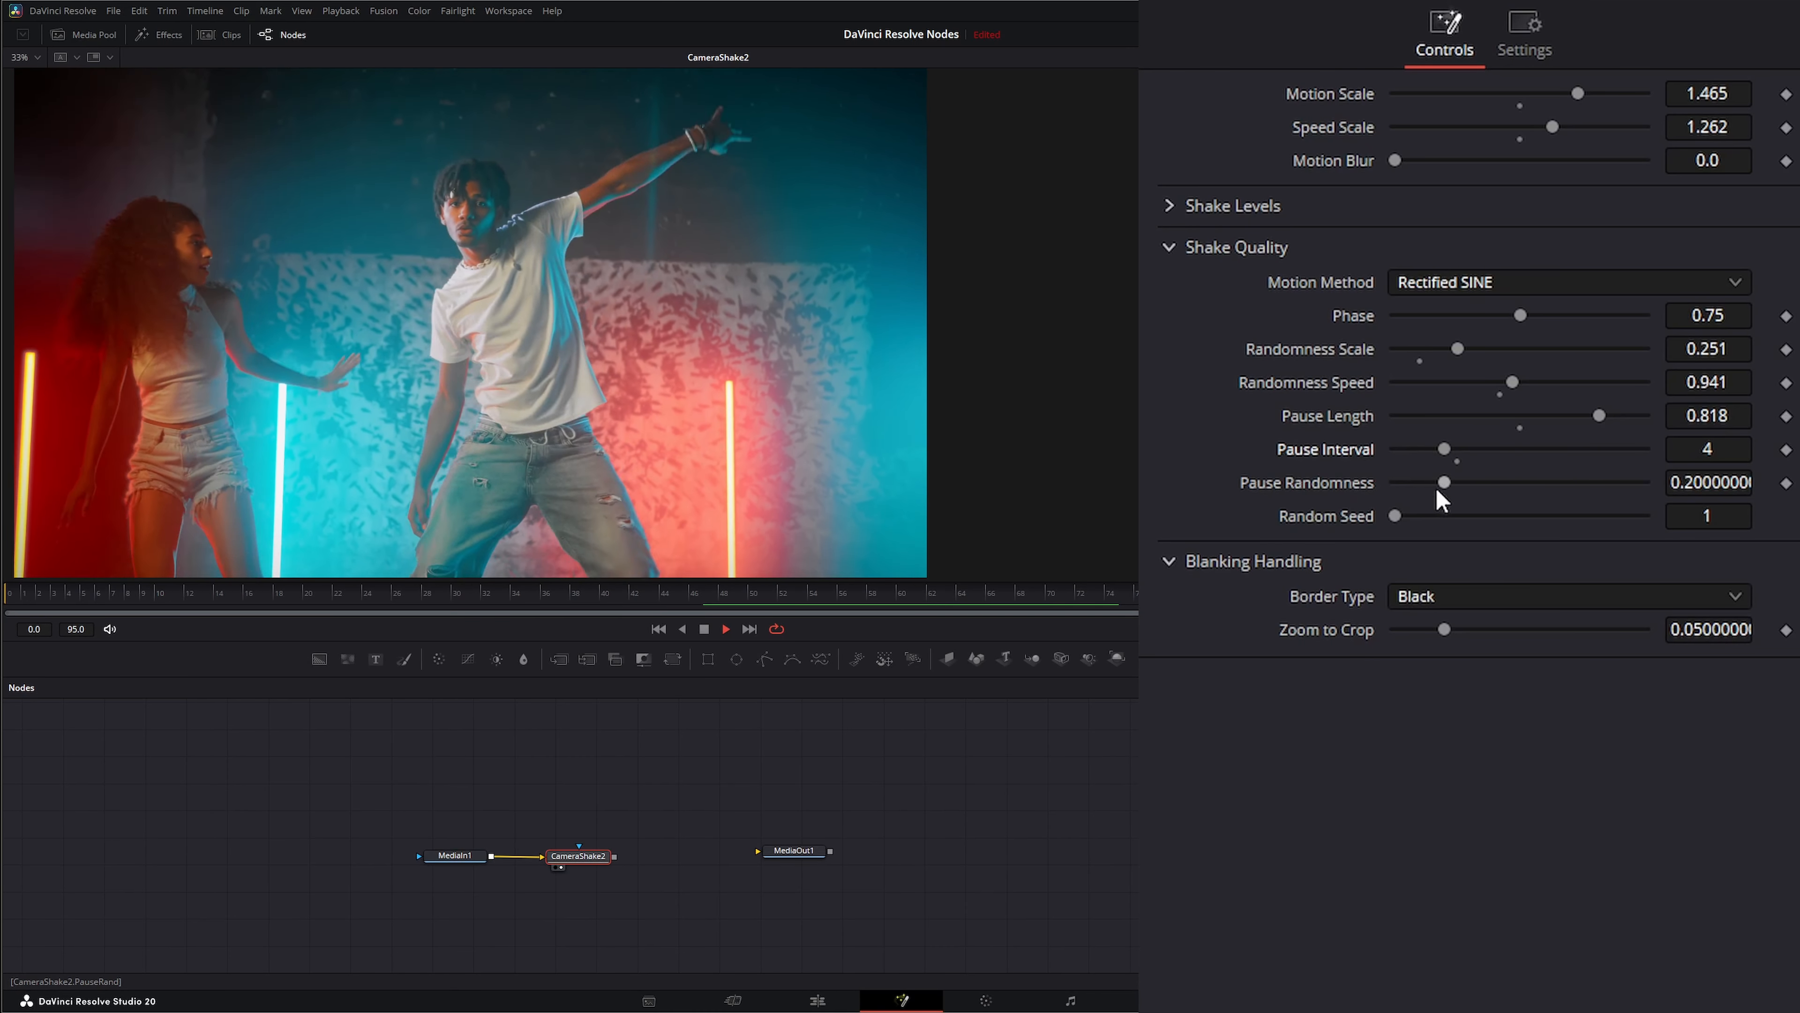
left_click_drag(1444, 482, 1534, 482)
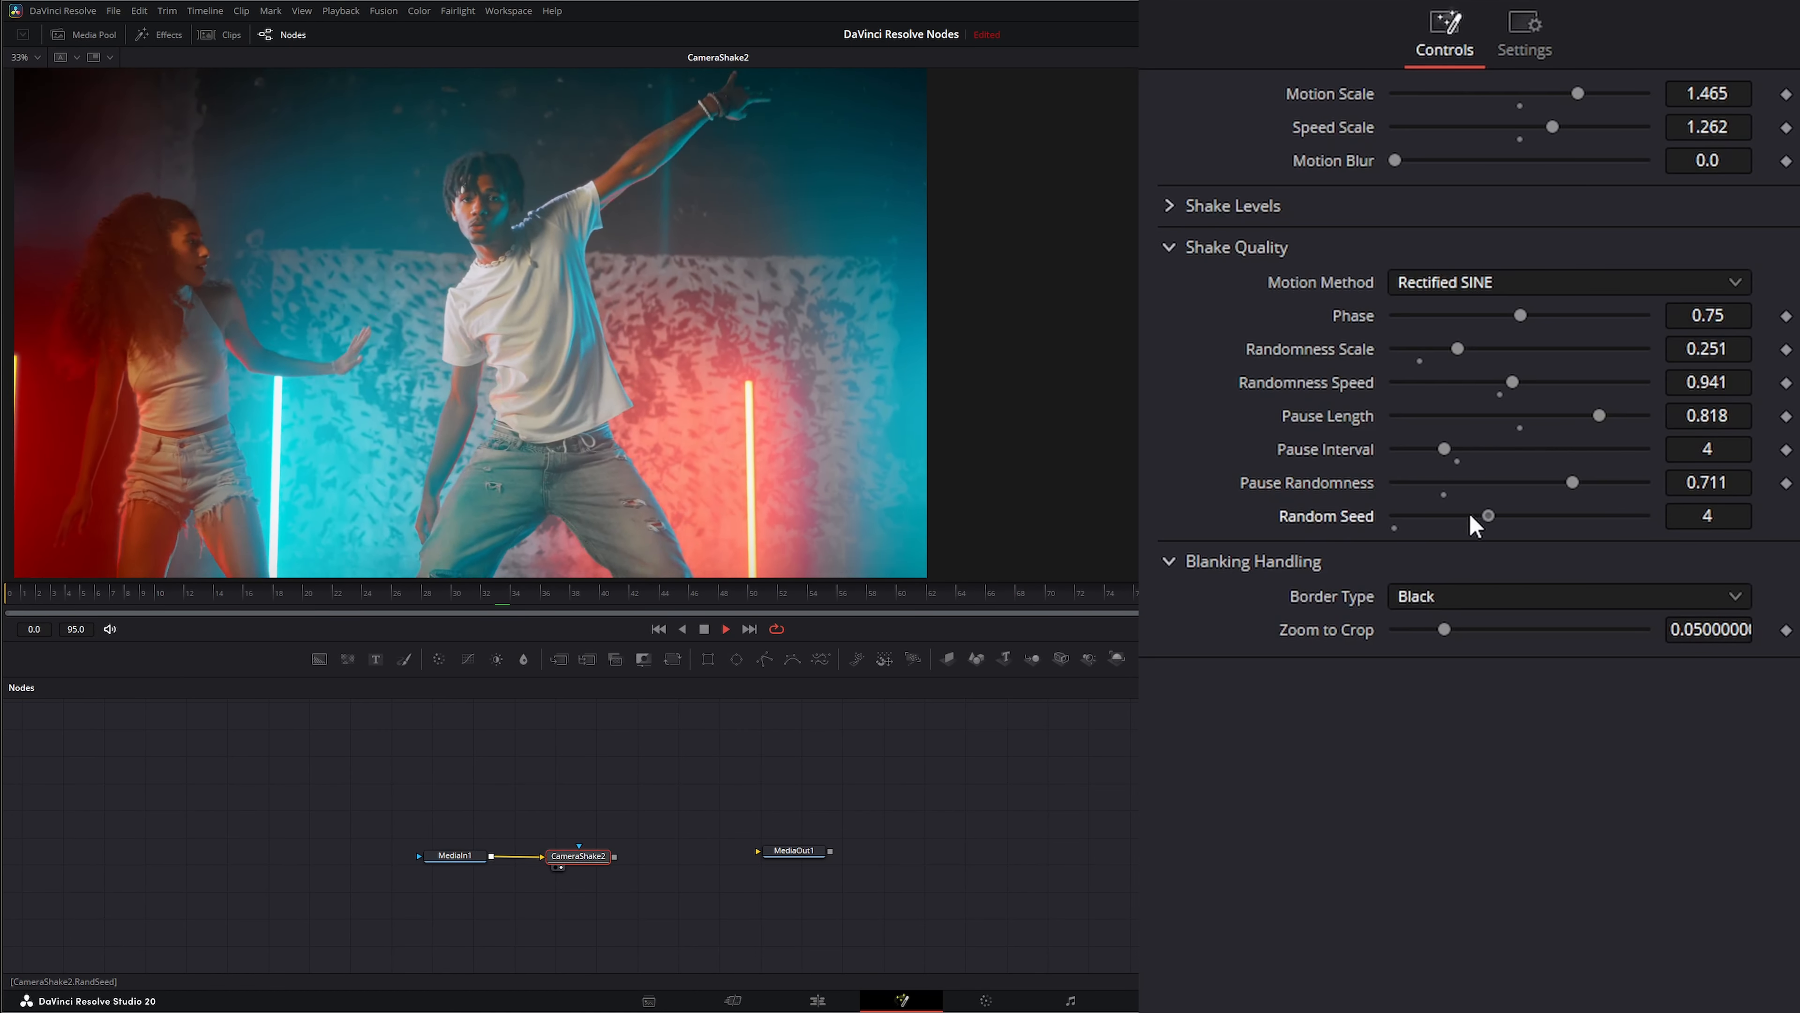
double_click(1332, 448)
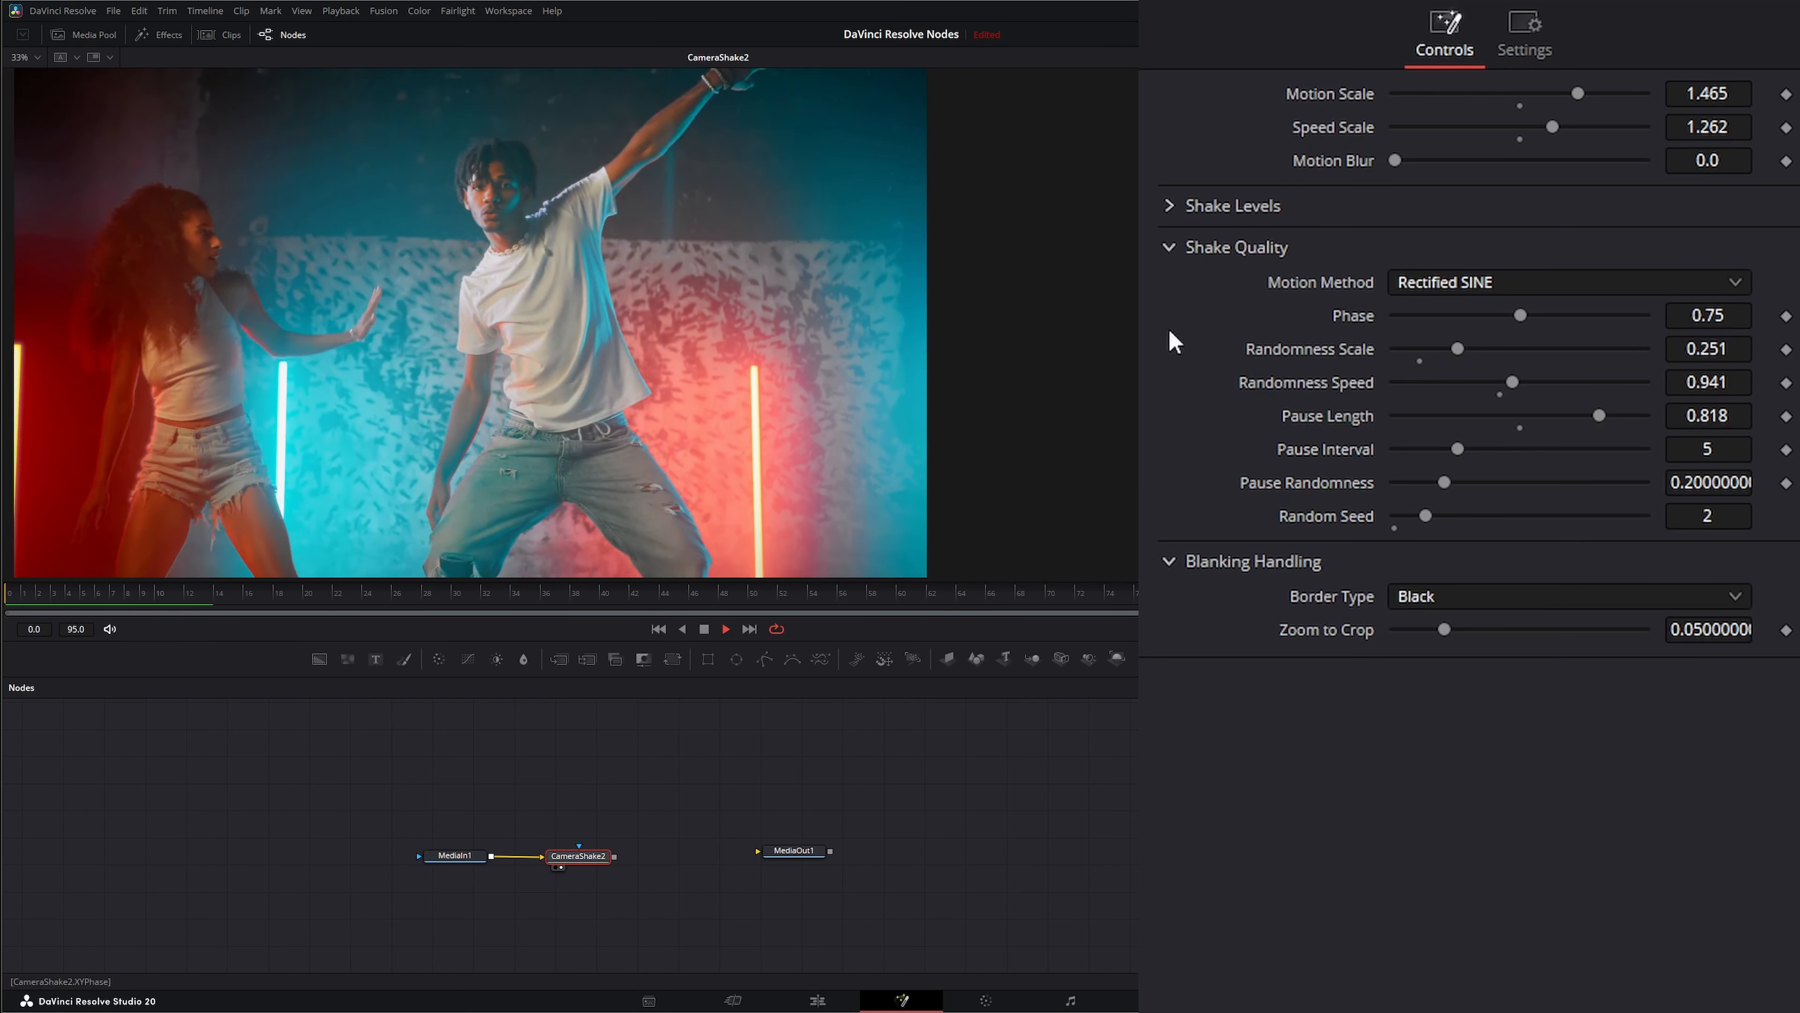
left_click(1170, 248)
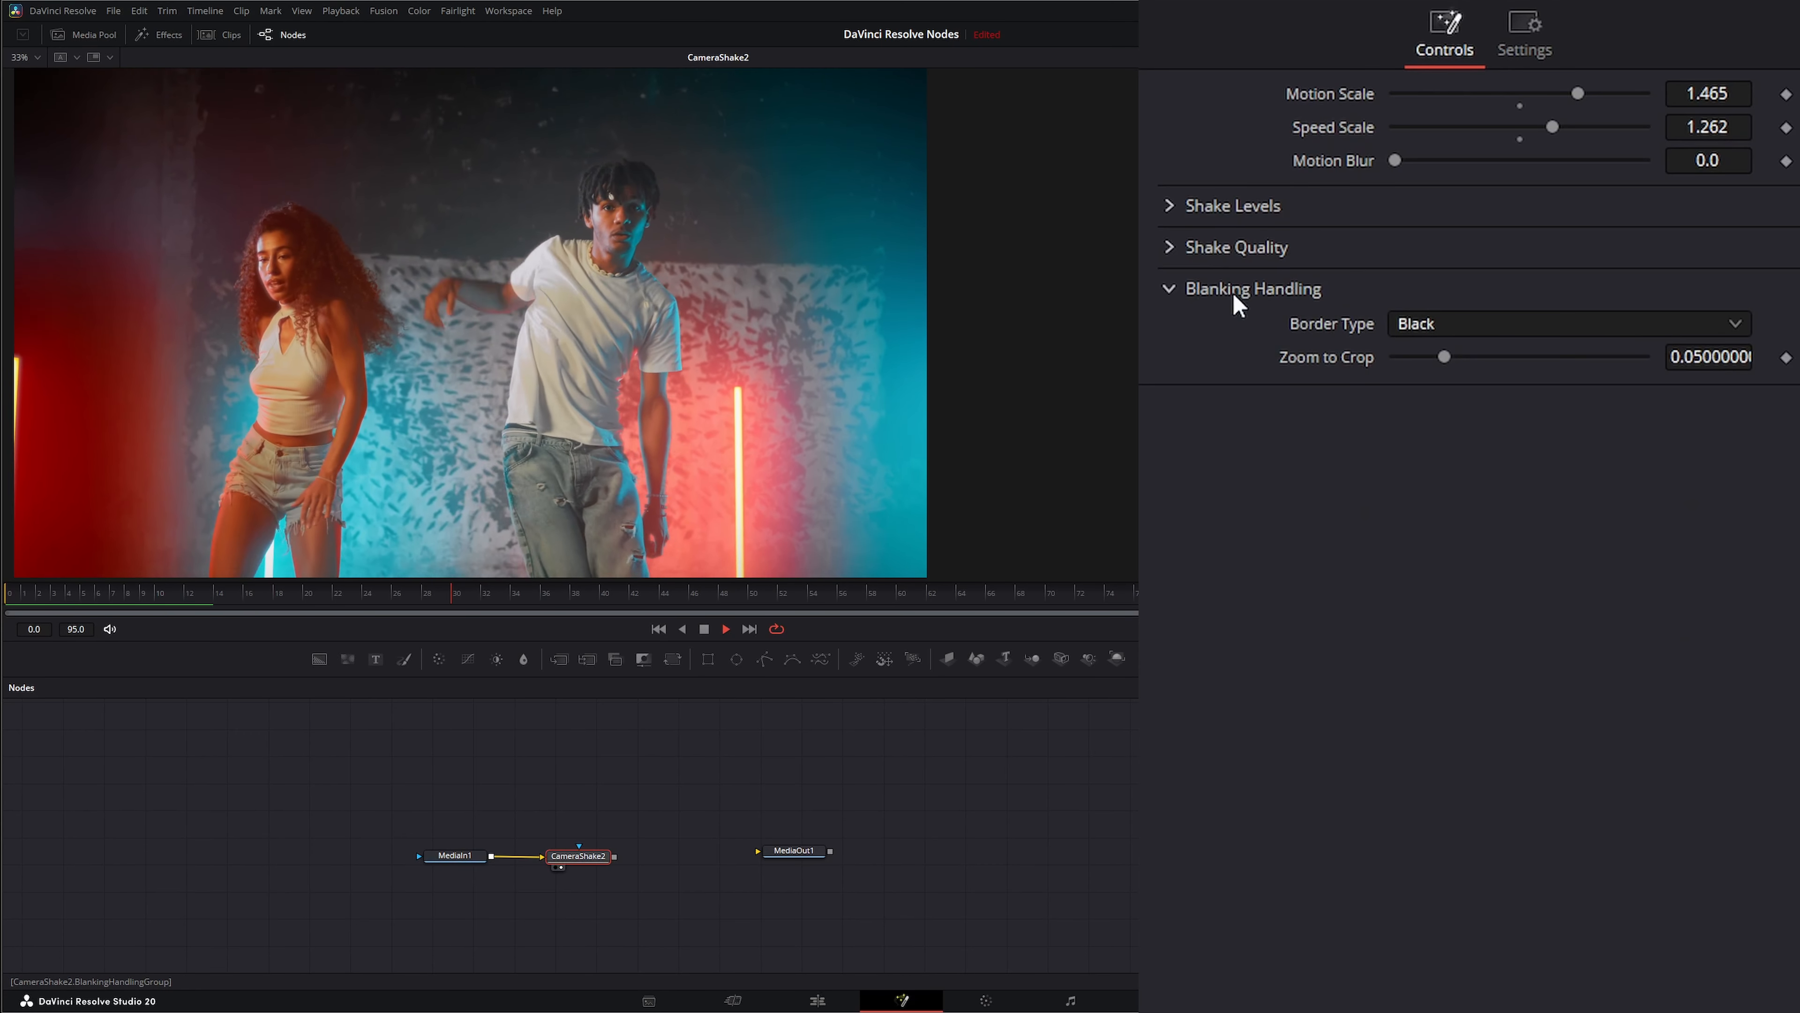
In Shake Levels, set Pan Amplitude to about 0.257 and Tilt Amplitude to about 0.786, and reset Zoom Speed and Zoom Amplitude to defaults
left_click(1168, 205)
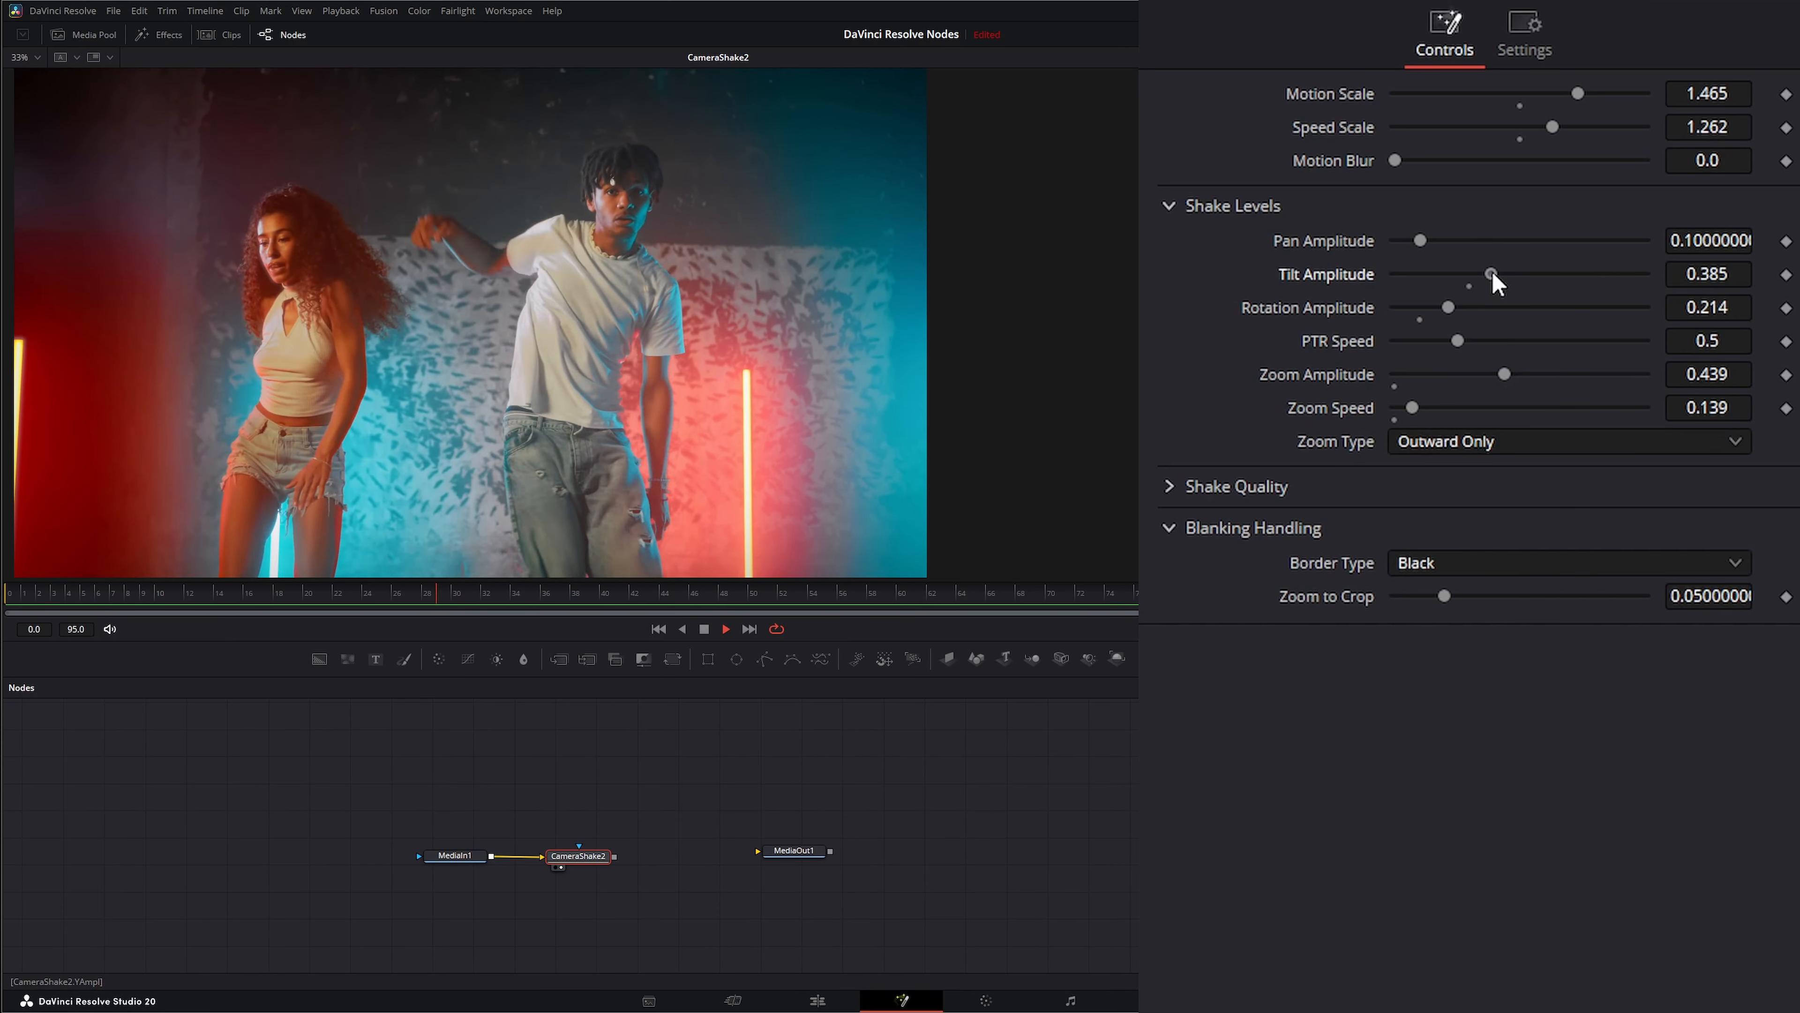
left_click_drag(1422, 239, 1596, 274)
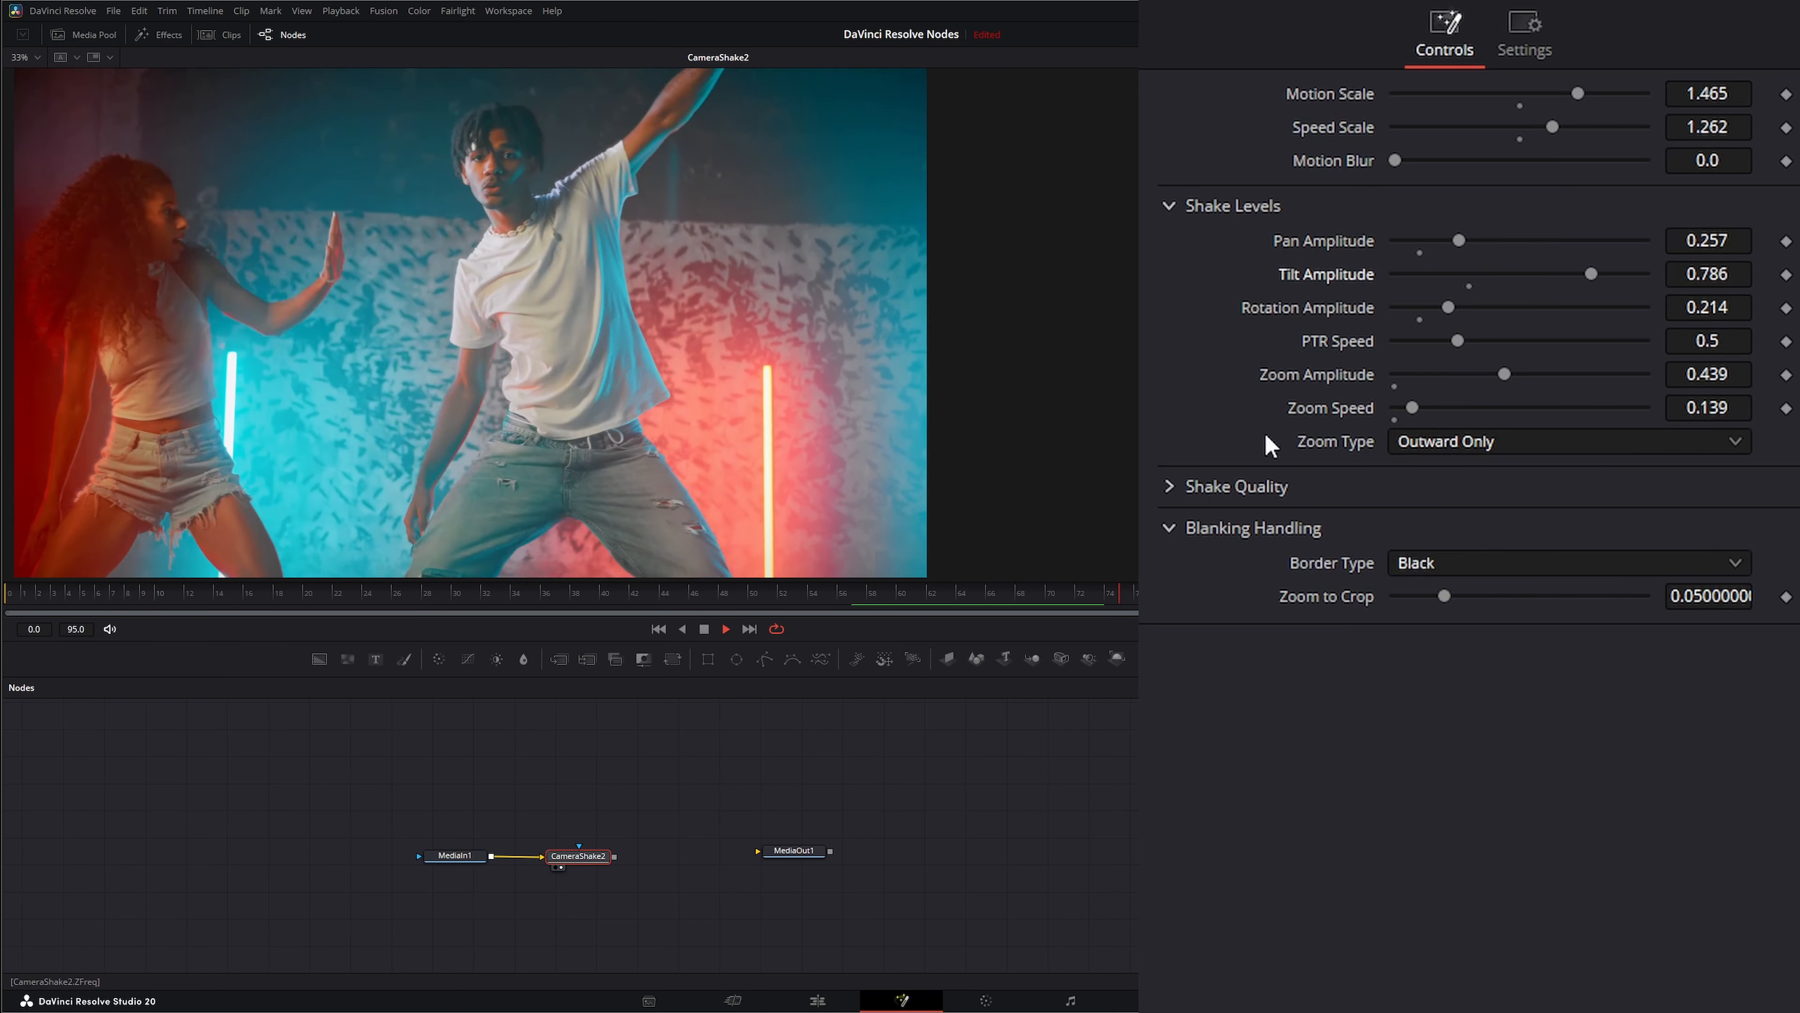
double_click(1344, 406)
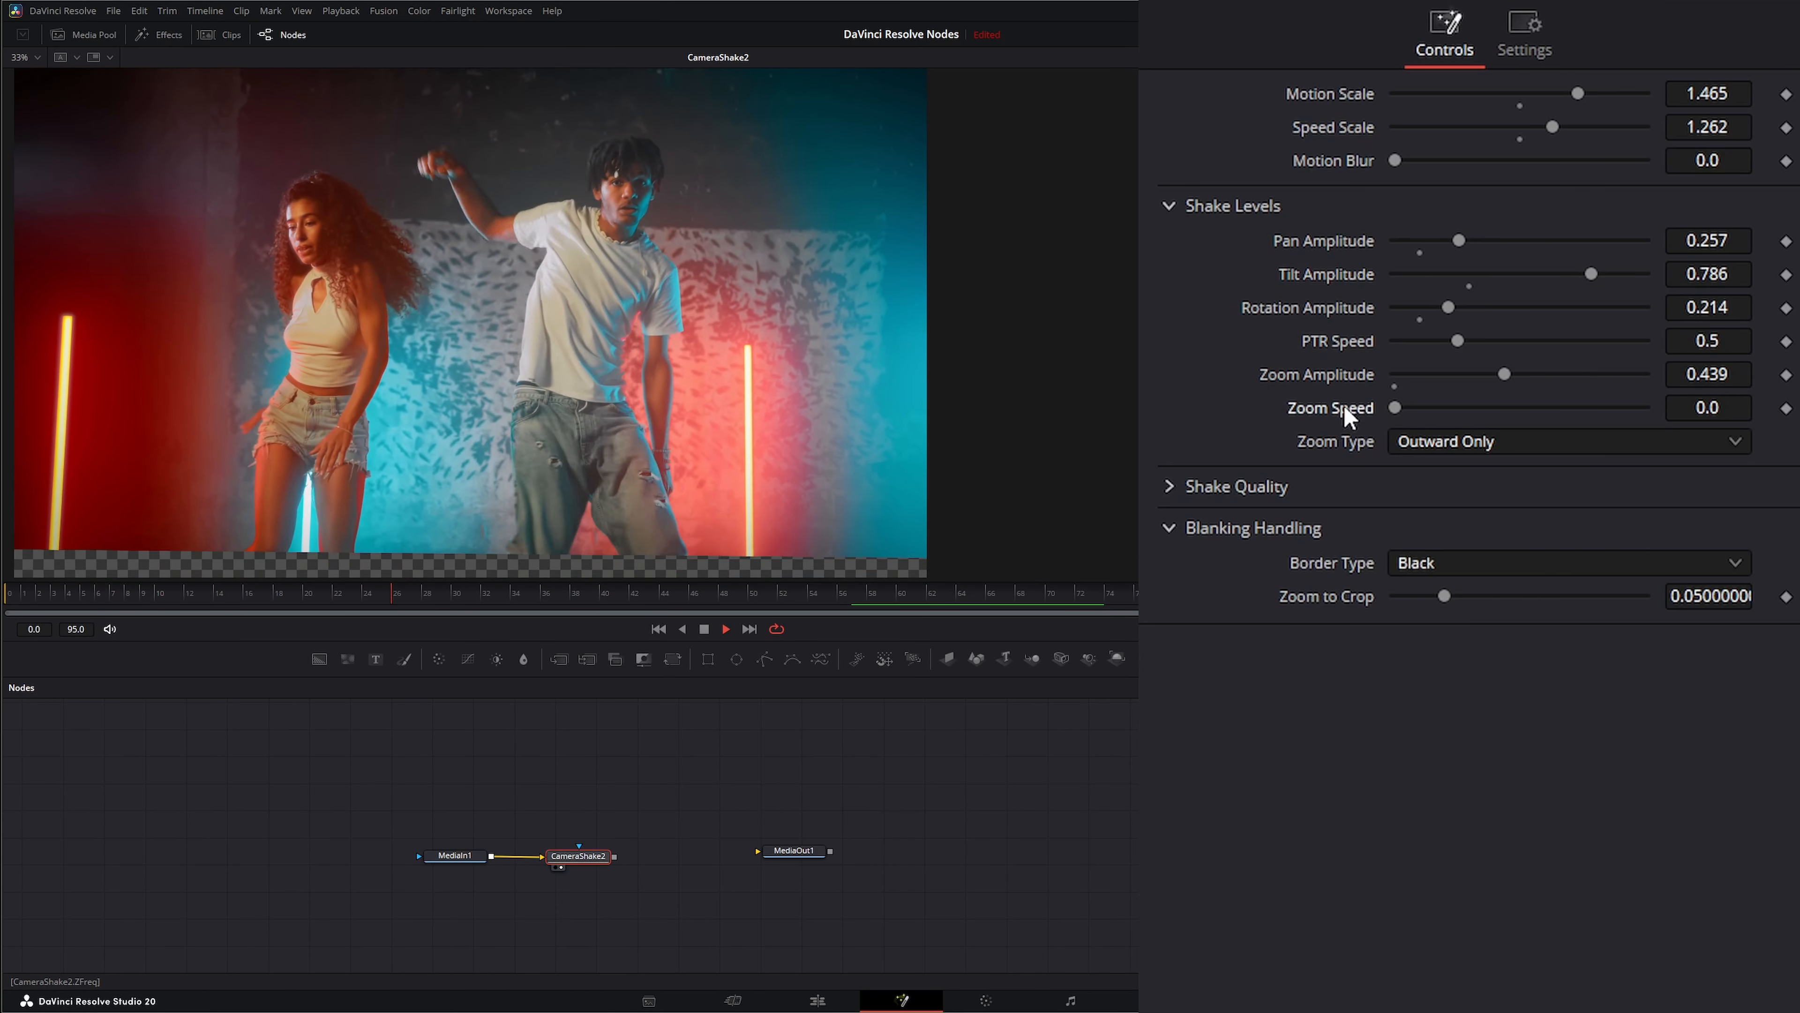
double_click(1333, 376)
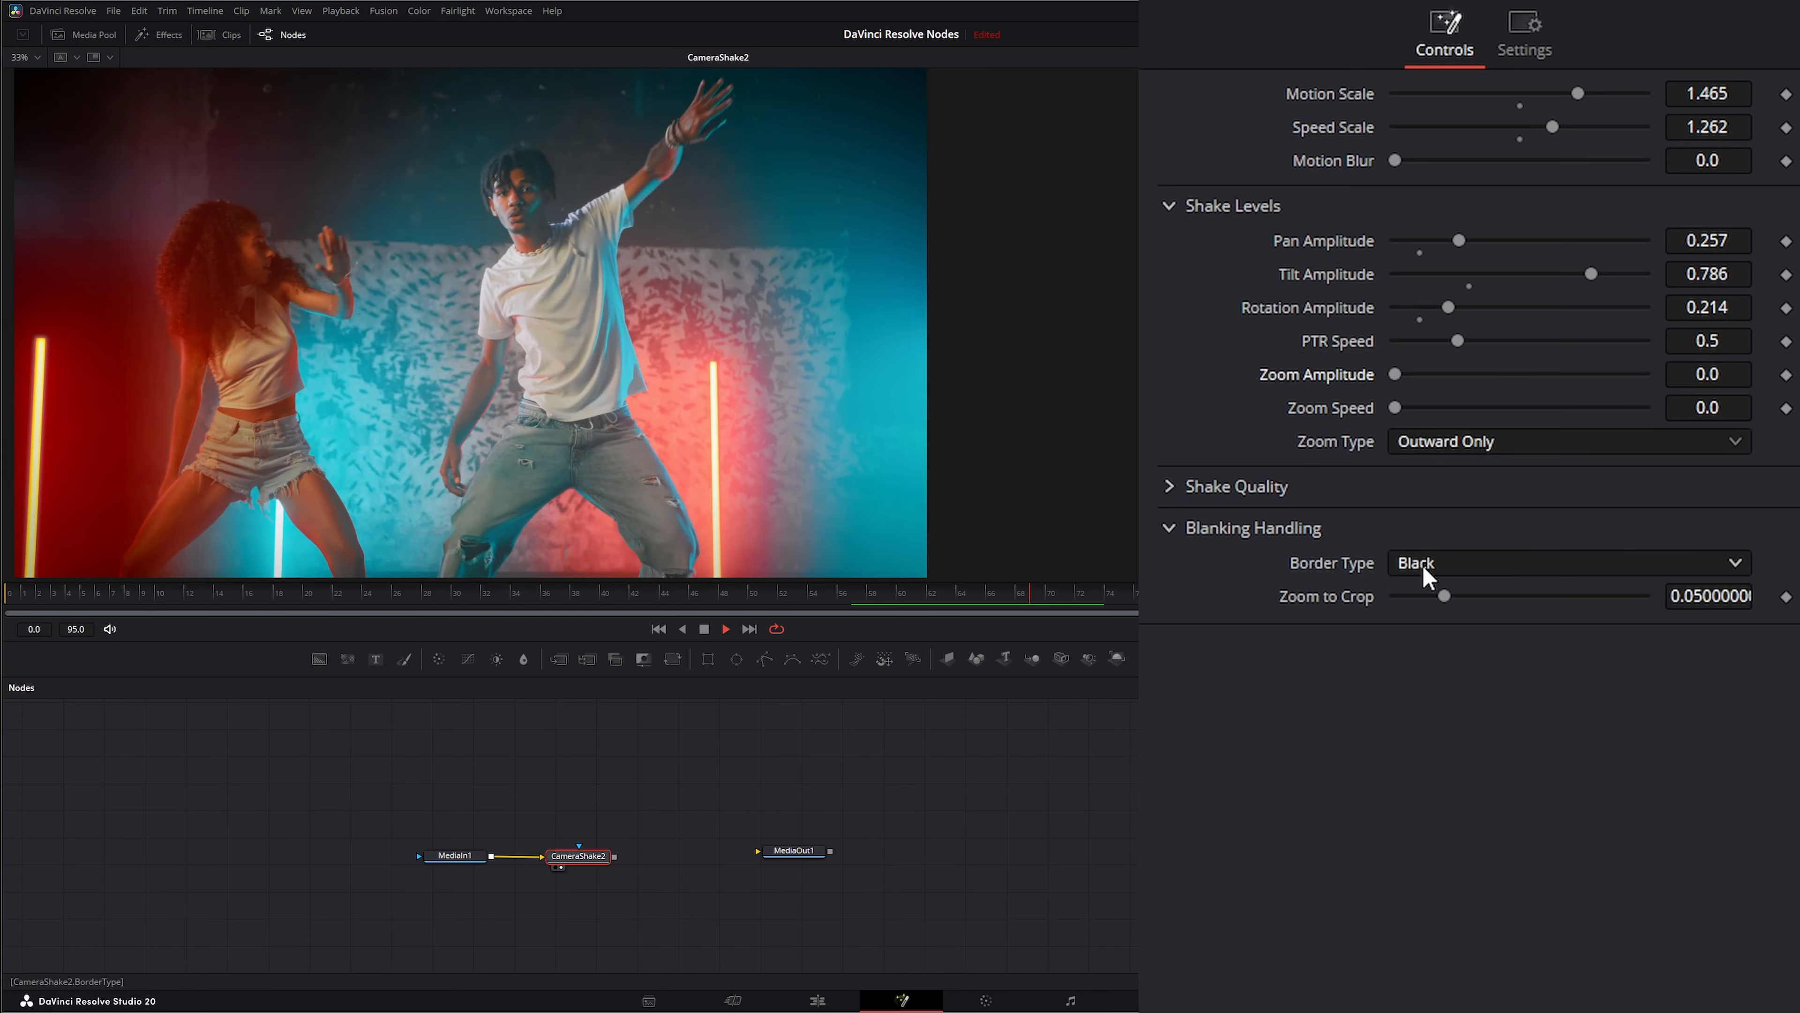
Set the Border Type for blanking handling to Replicate
left_click(1425, 567)
left_click(1445, 629)
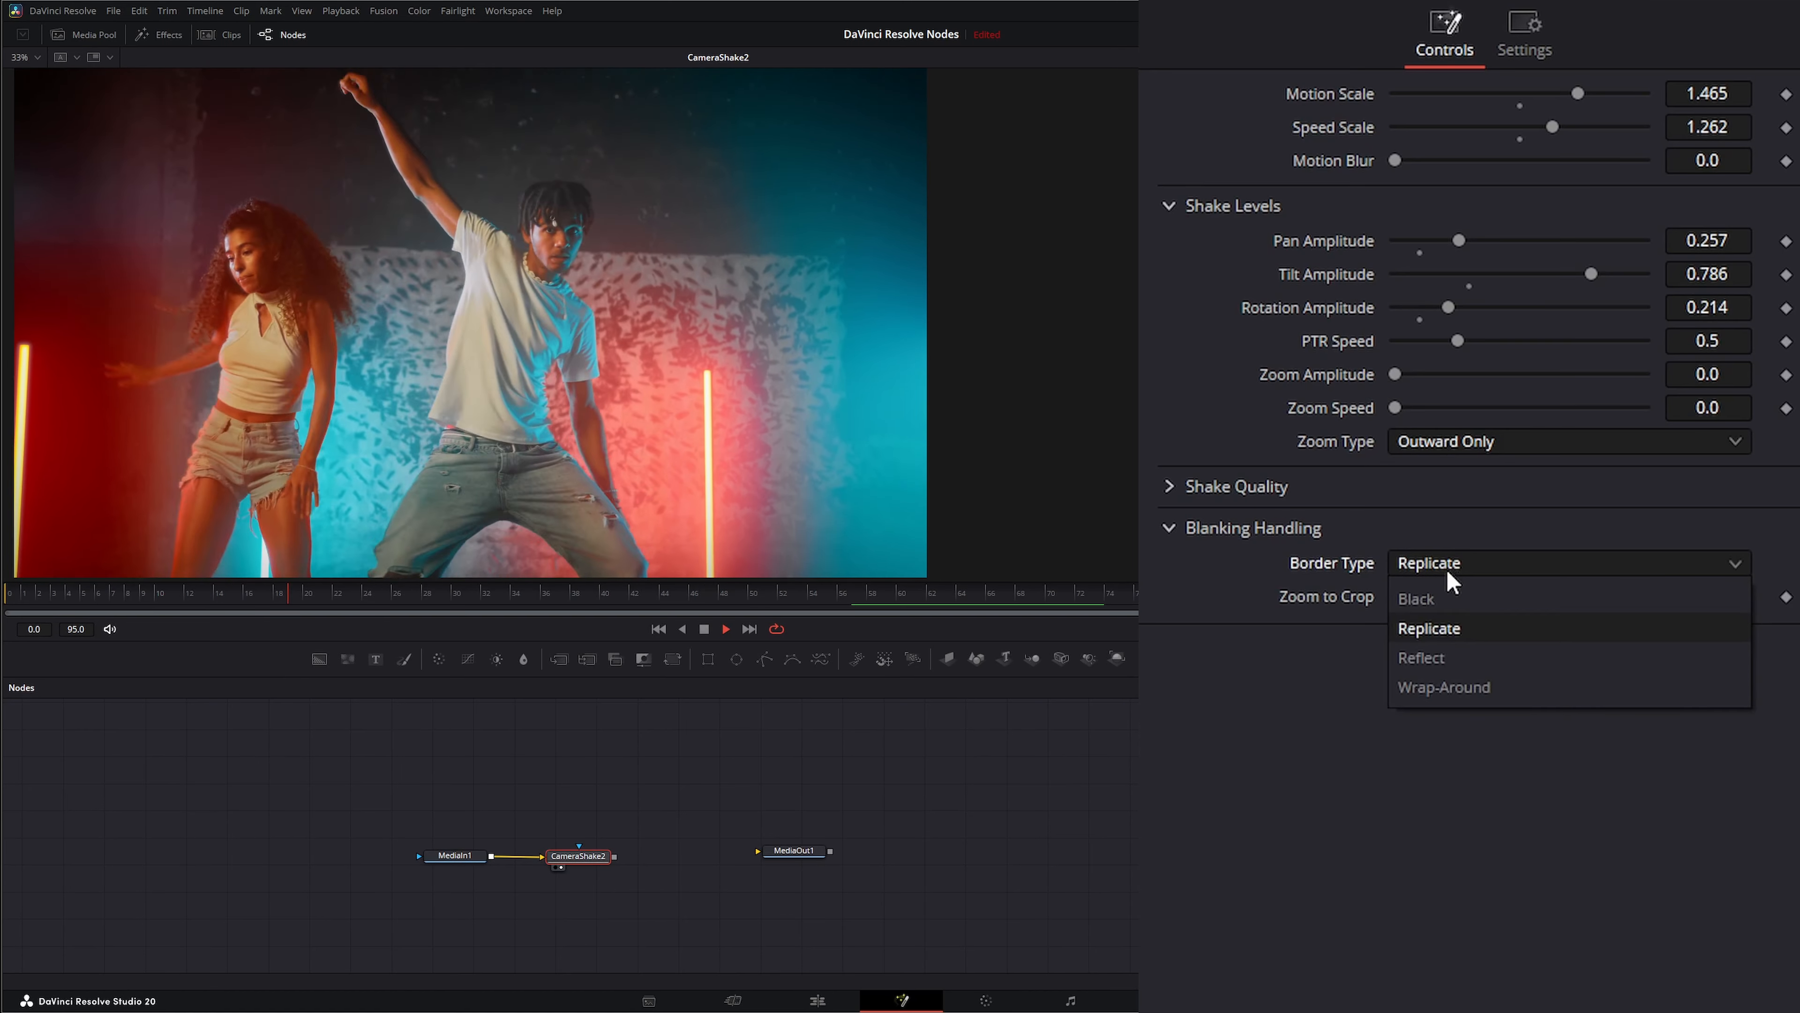
Try the Reflect and Wrap-Around border types for the camera shake's blanking handling
left_click(1467, 657)
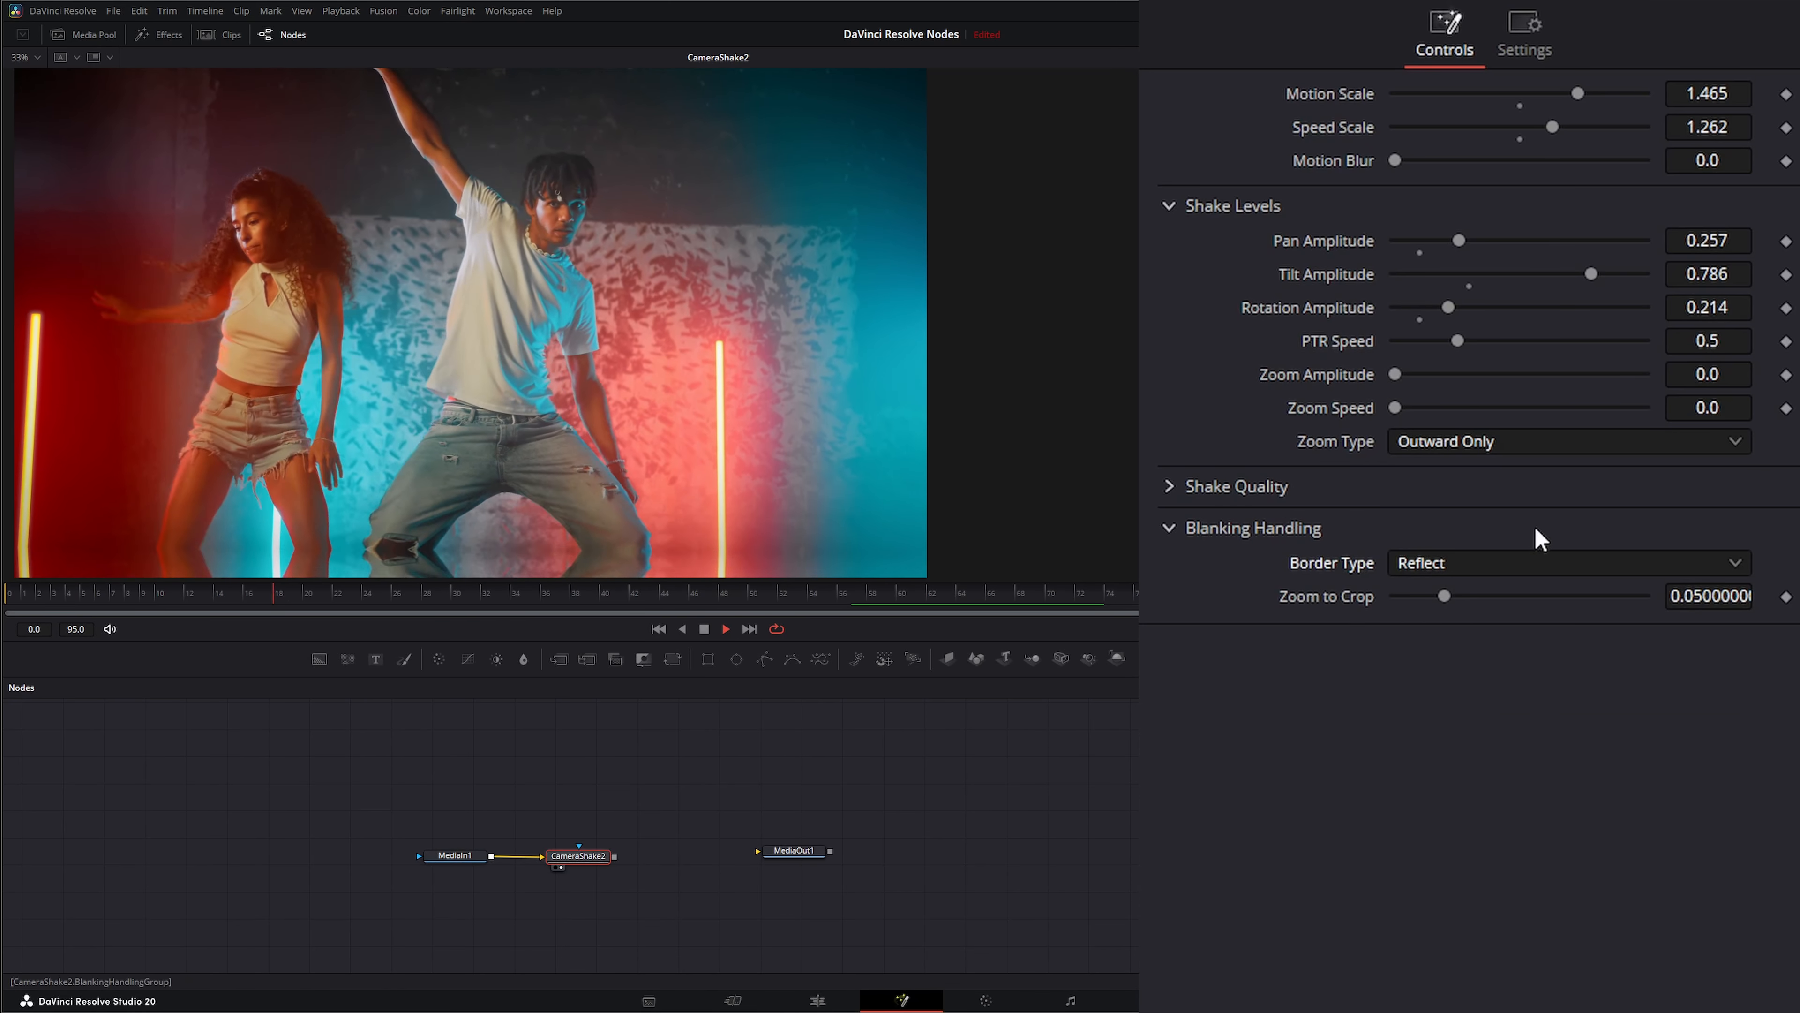
left_click(1443, 566)
left_click(1493, 690)
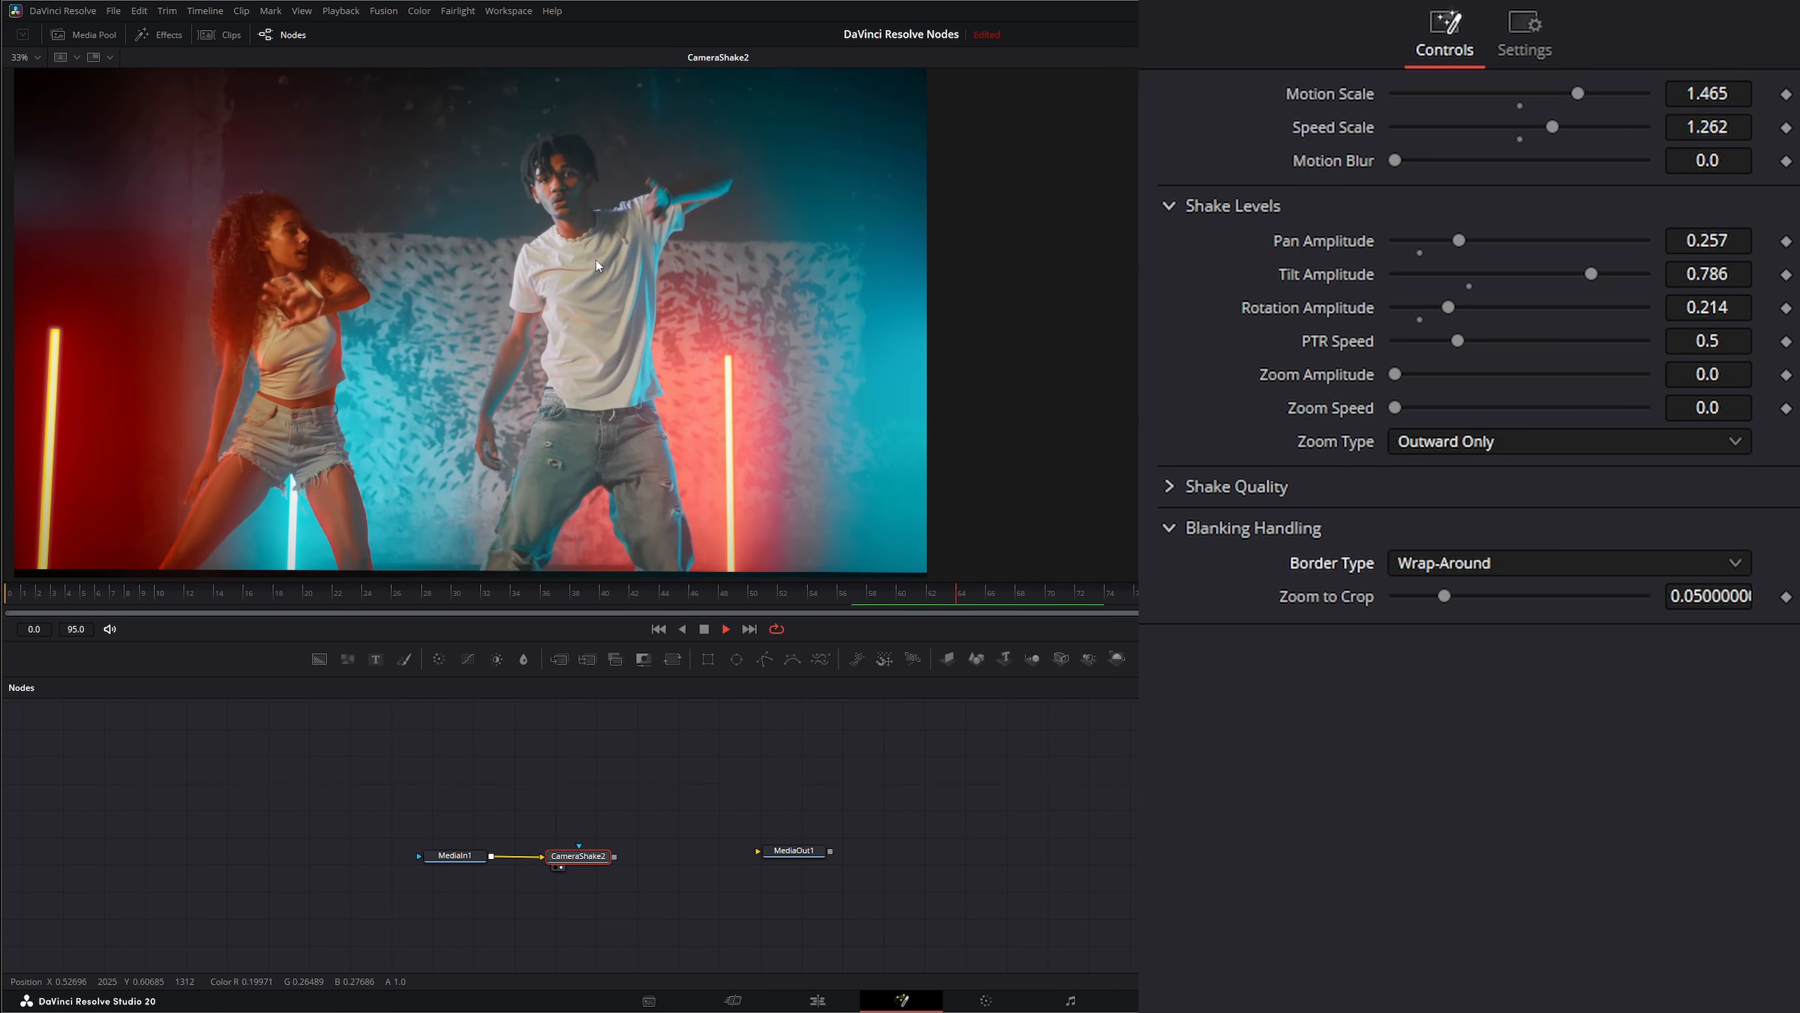
Set the blanking handling's Border Type to Black and its Zoom to Crop to about 0.1377
left_click(1463, 565)
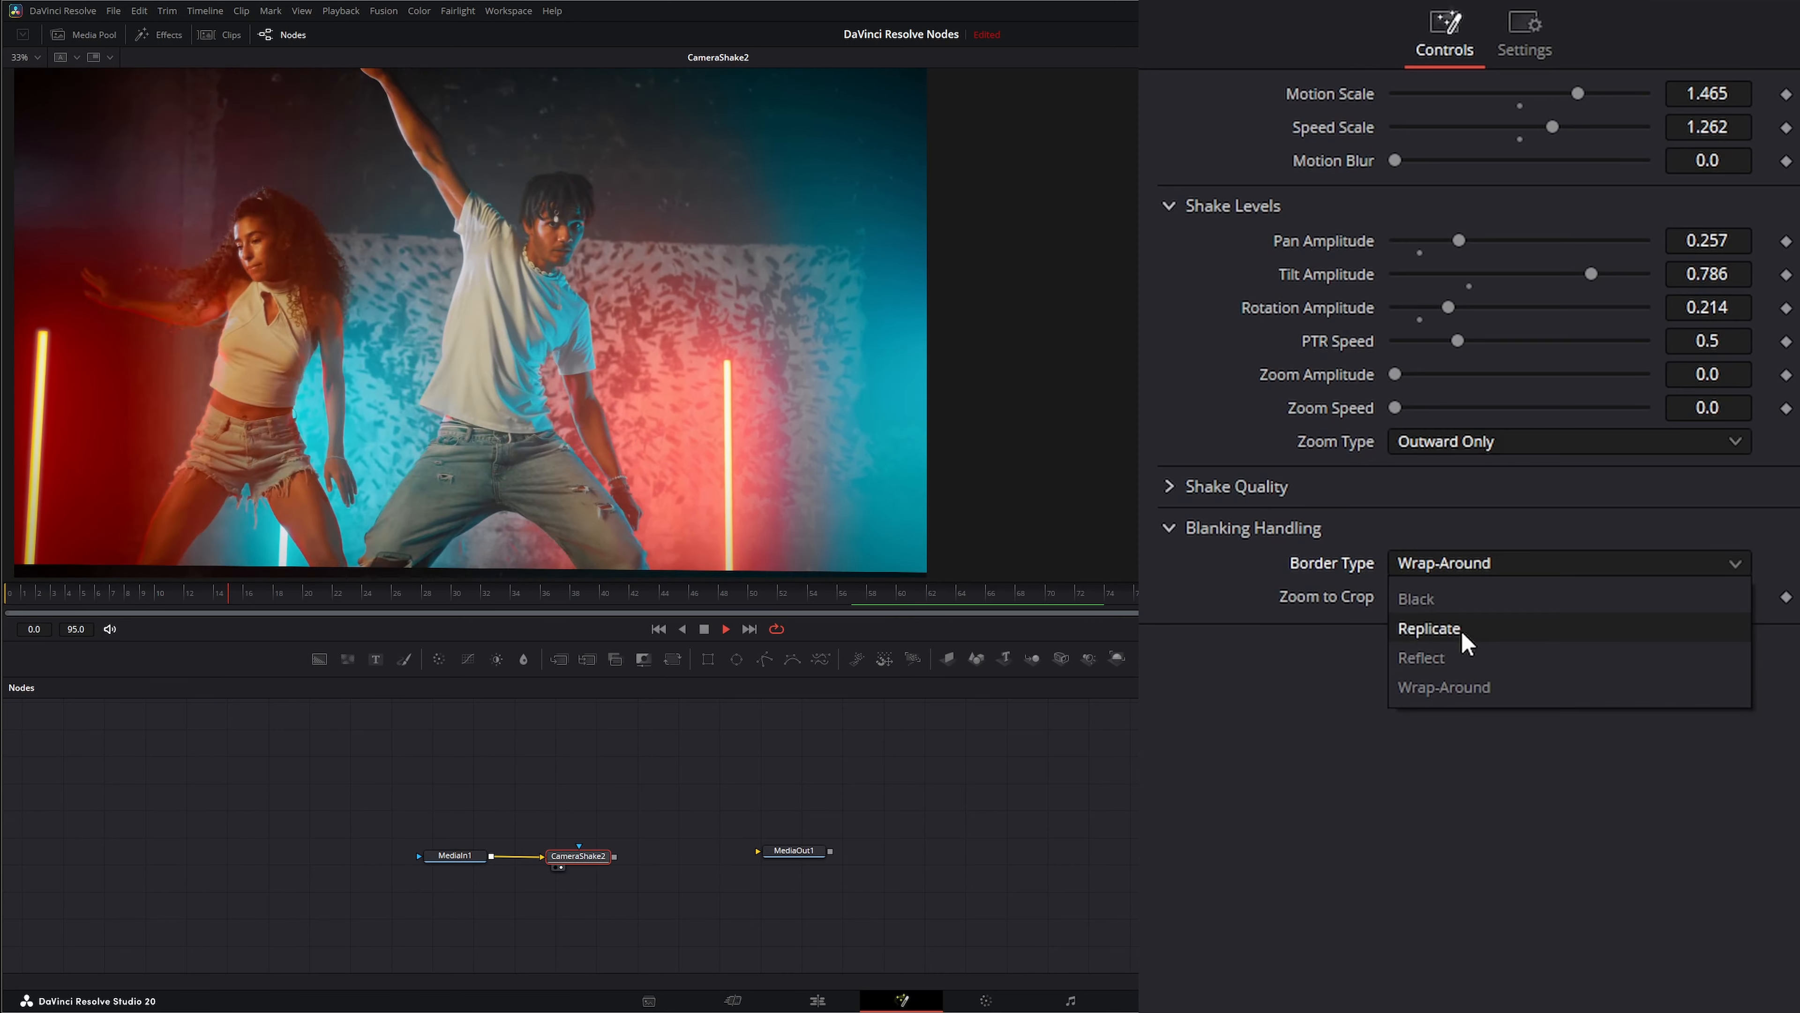
left_click(1418, 599)
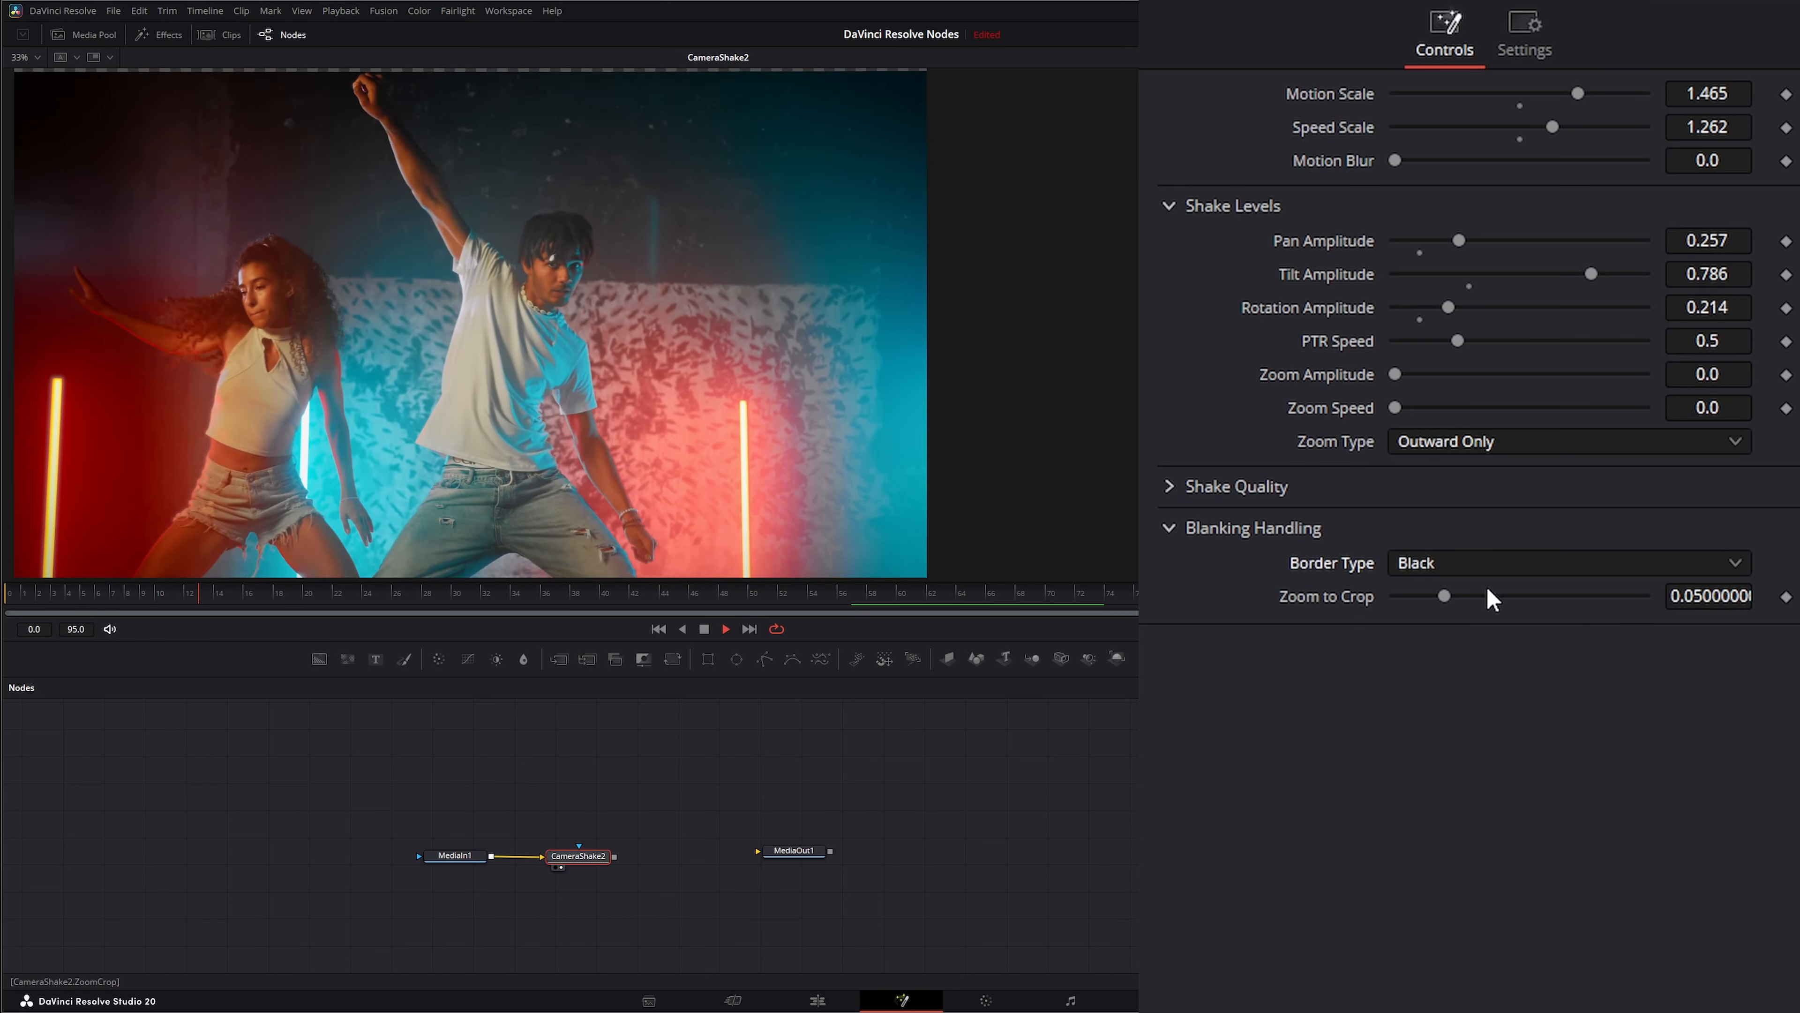
left_click_drag(1448, 597, 1535, 592)
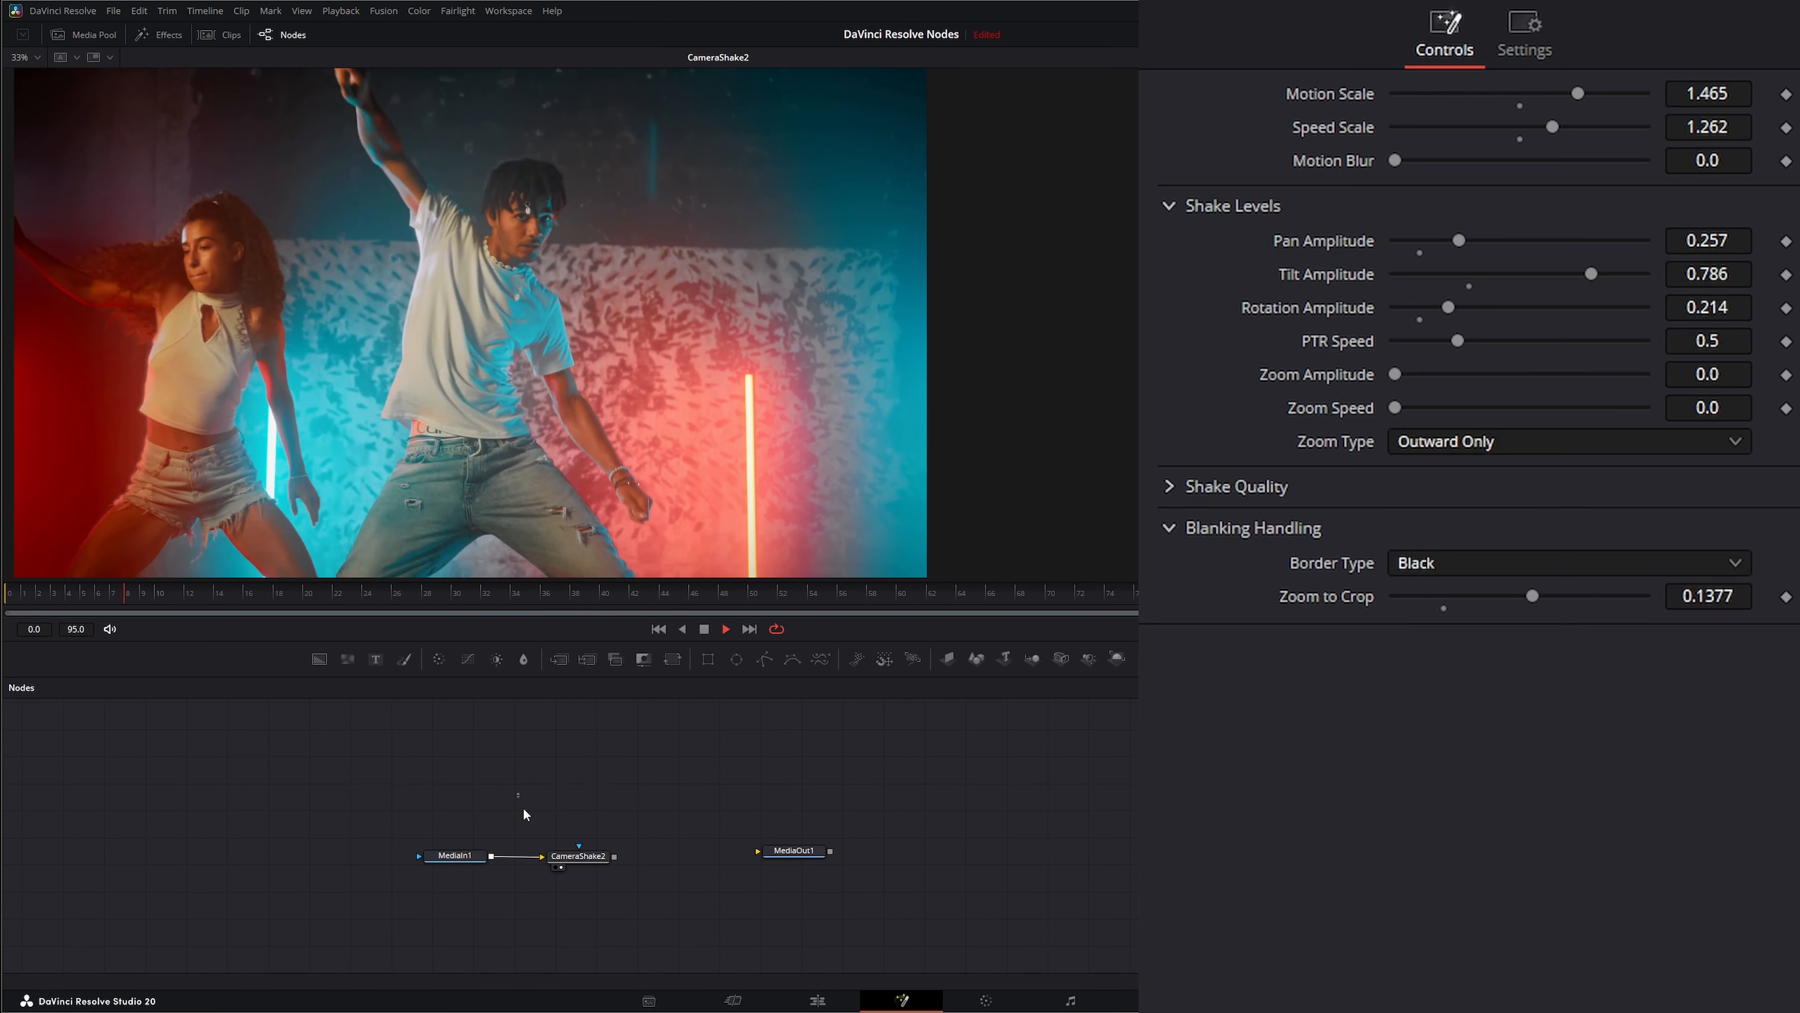
Select the CameraShake2 node in the node graph
left_click_drag(517, 792, 647, 904)
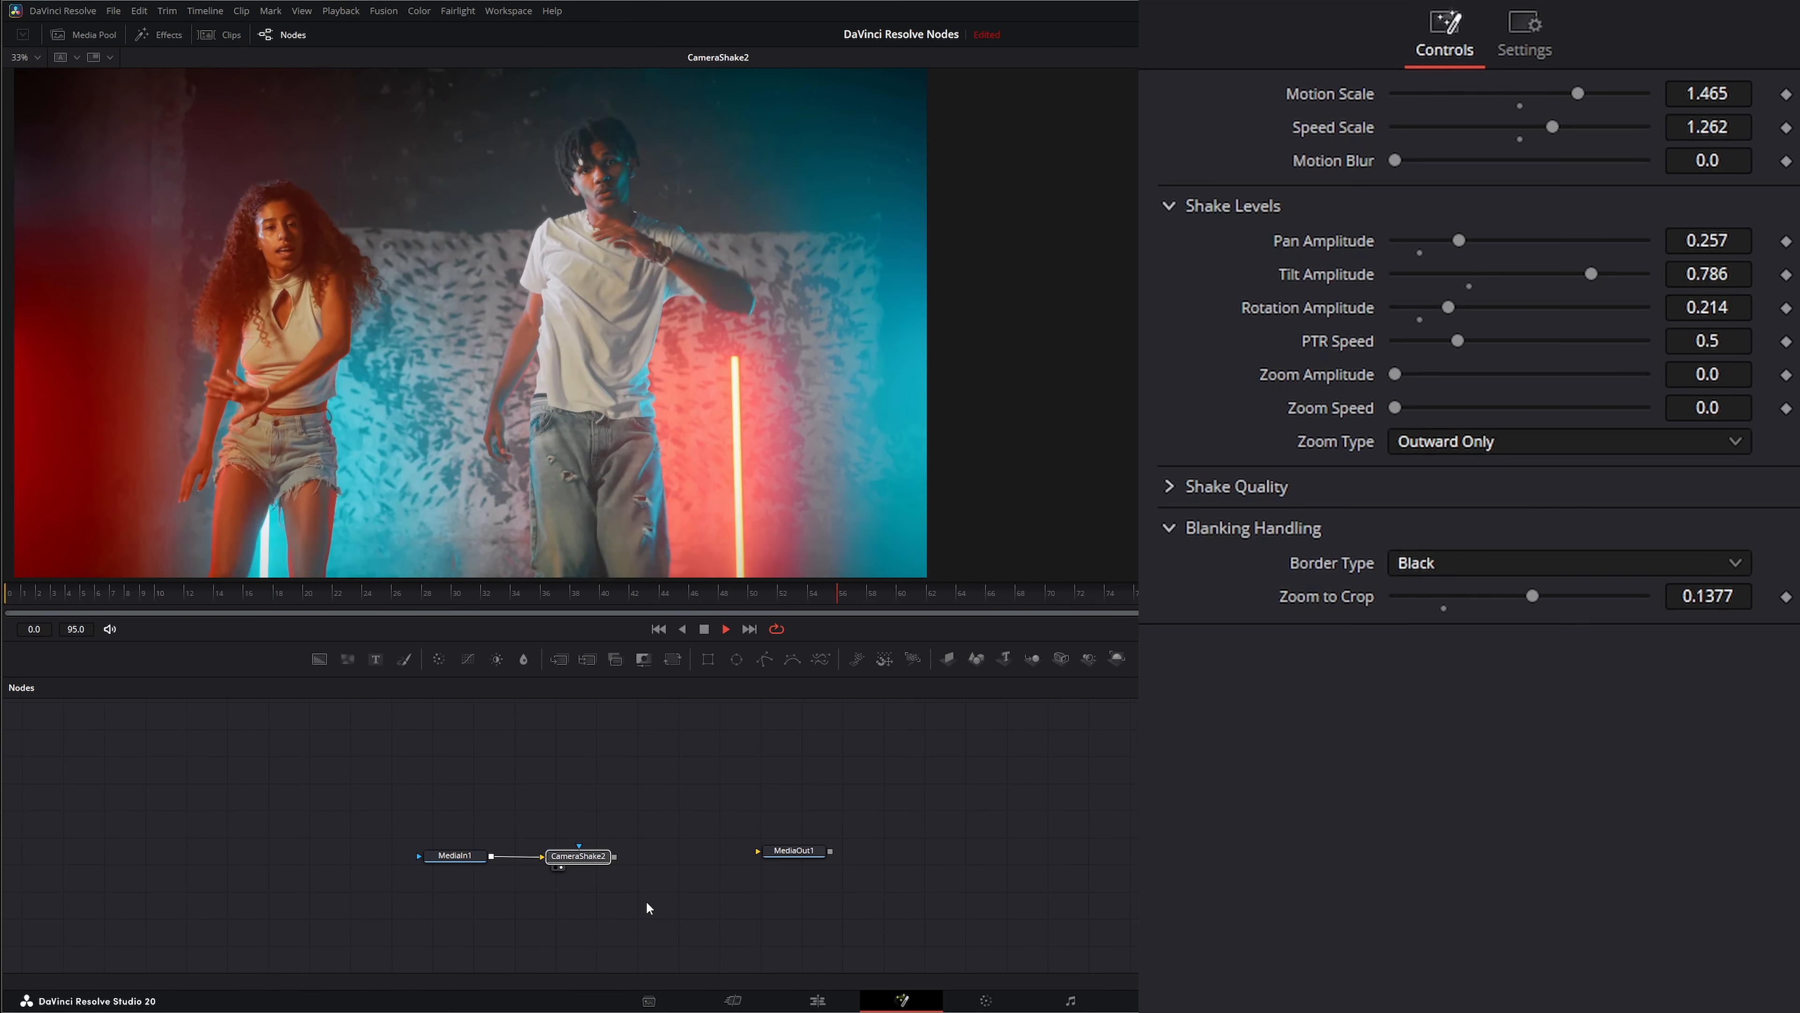